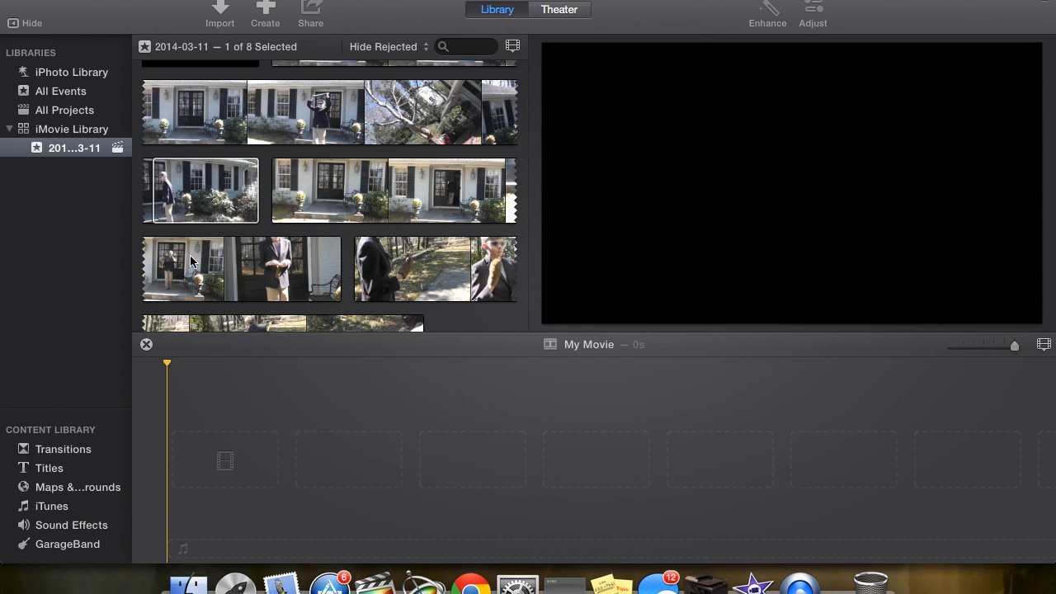
Step: Add a section of the front-door clip and a section of the glove clip to the timeline, and play the sequence
left_click_drag(186, 268, 313, 421)
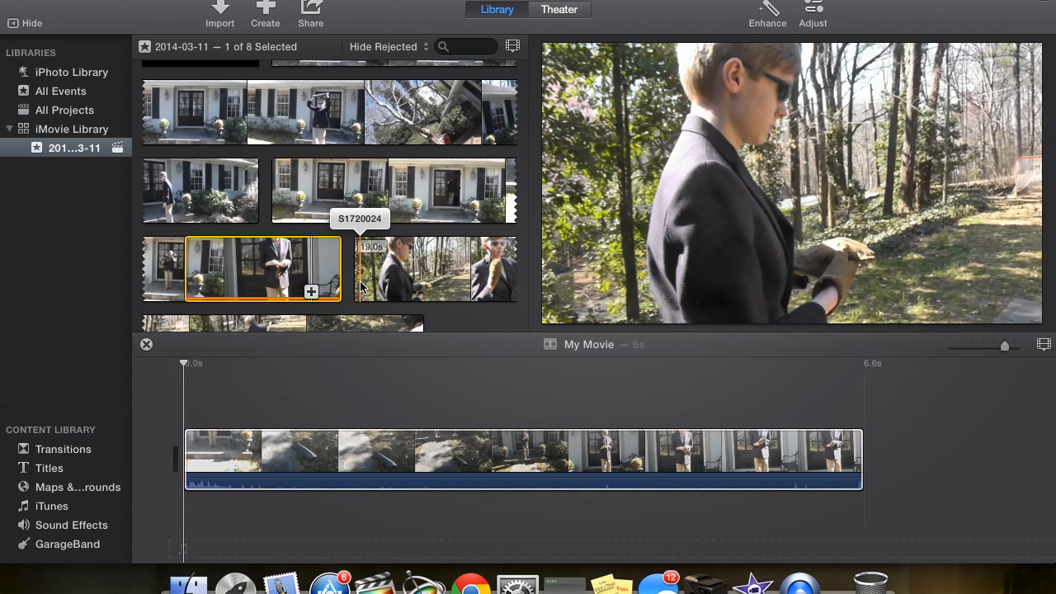
left_click_drag(367, 282, 934, 492)
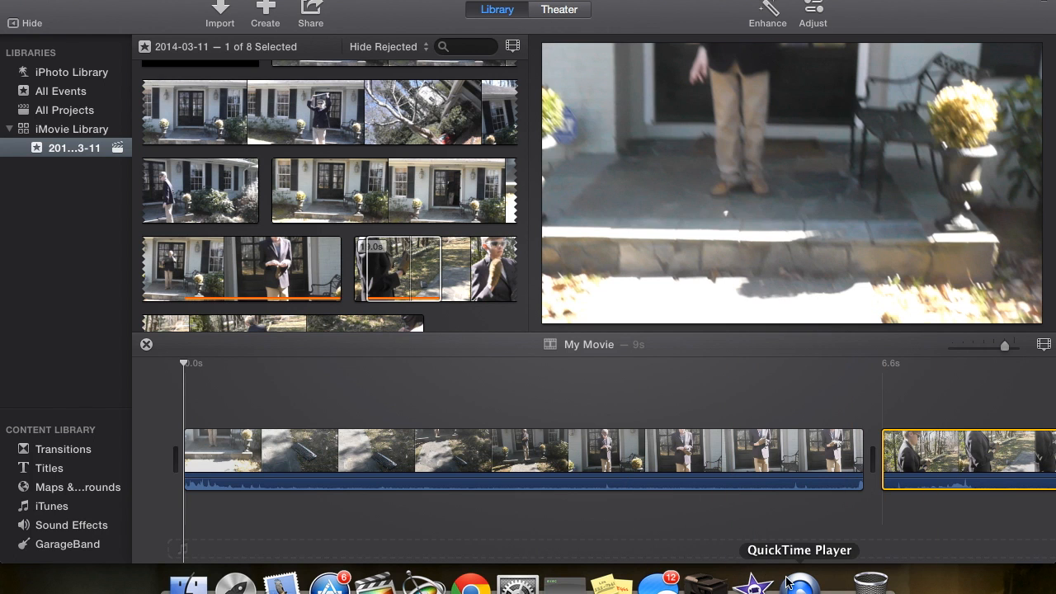
key("space")
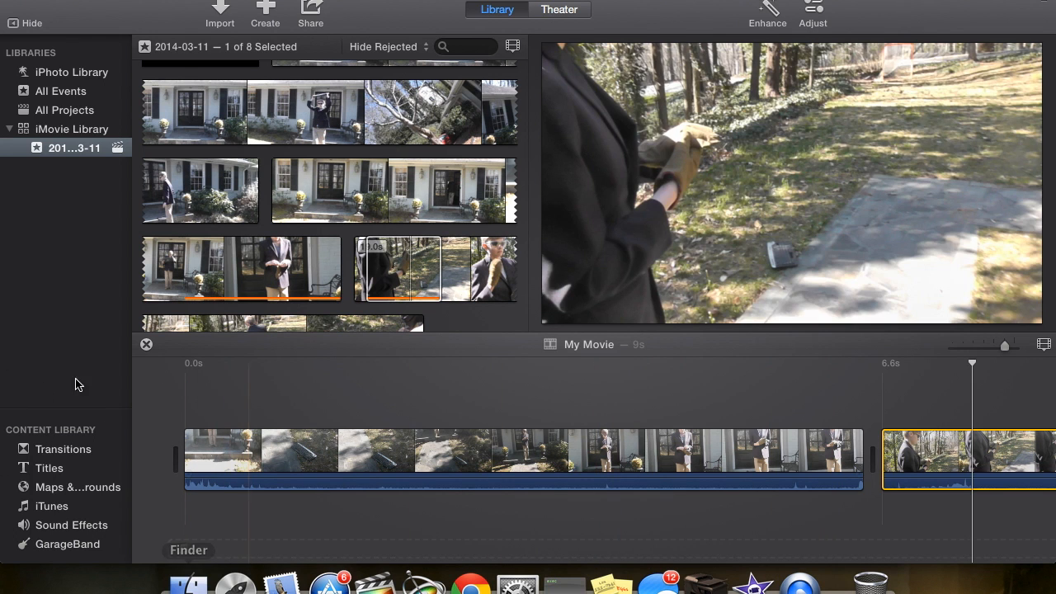
Step: Look through the available transitions and preview Cross Zoom and Mosaic
left_click(27, 23)
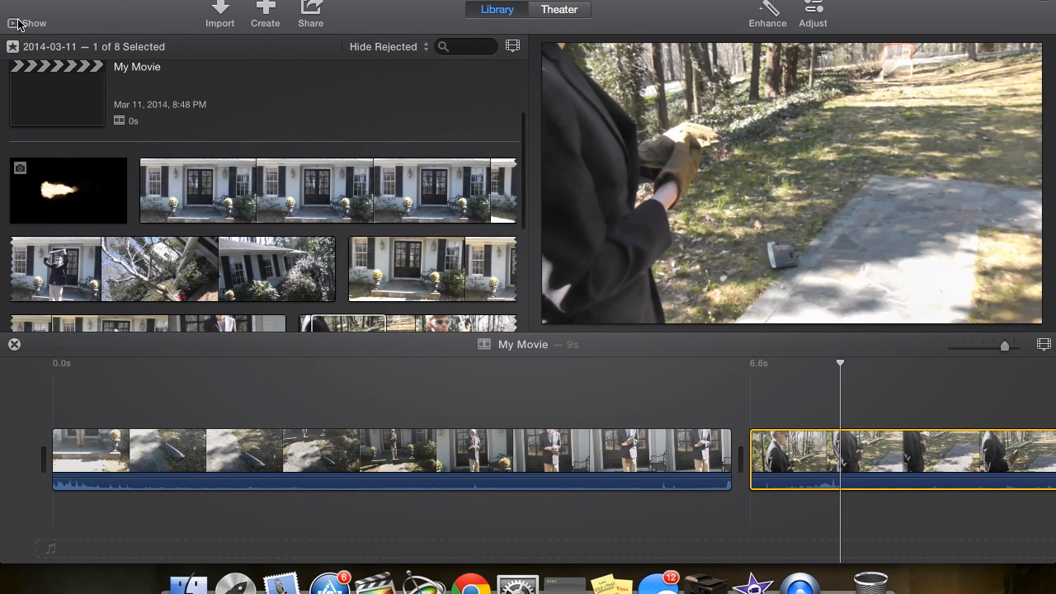
left_click(22, 24)
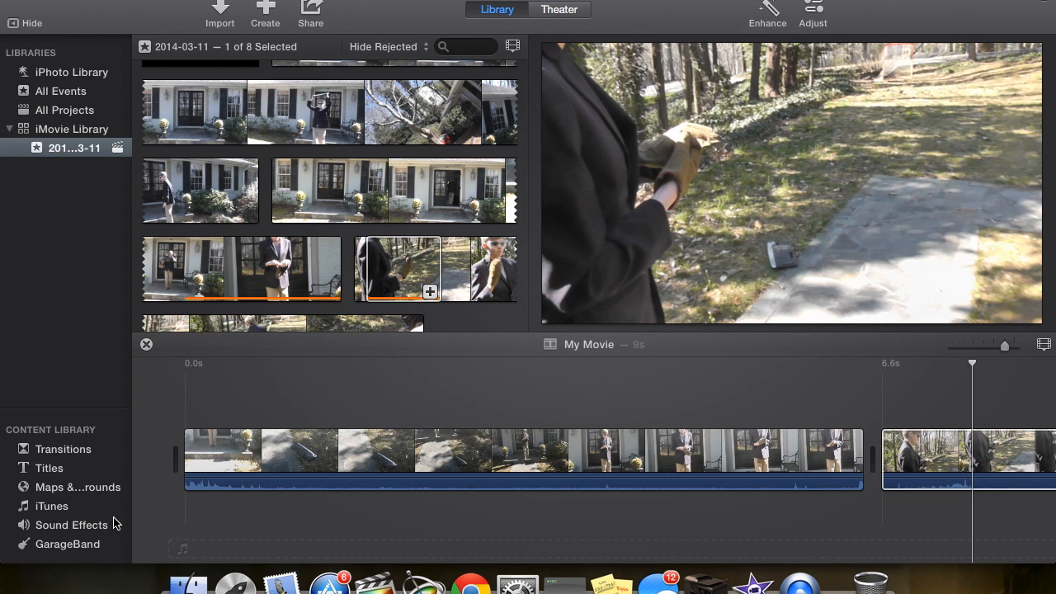
left_click(59, 452)
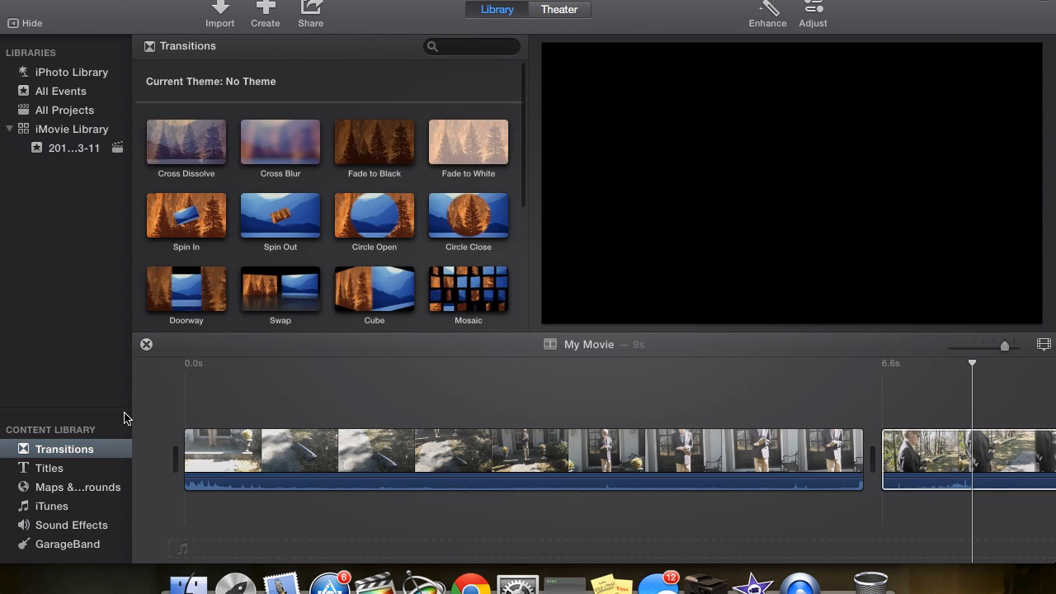
scroll(148, 253, "down", 3)
scroll(148, 252, "down", 2)
scroll(236, 160, "up", 3)
scroll(314, 283, "down", 2)
scroll(418, 248, "up", 4)
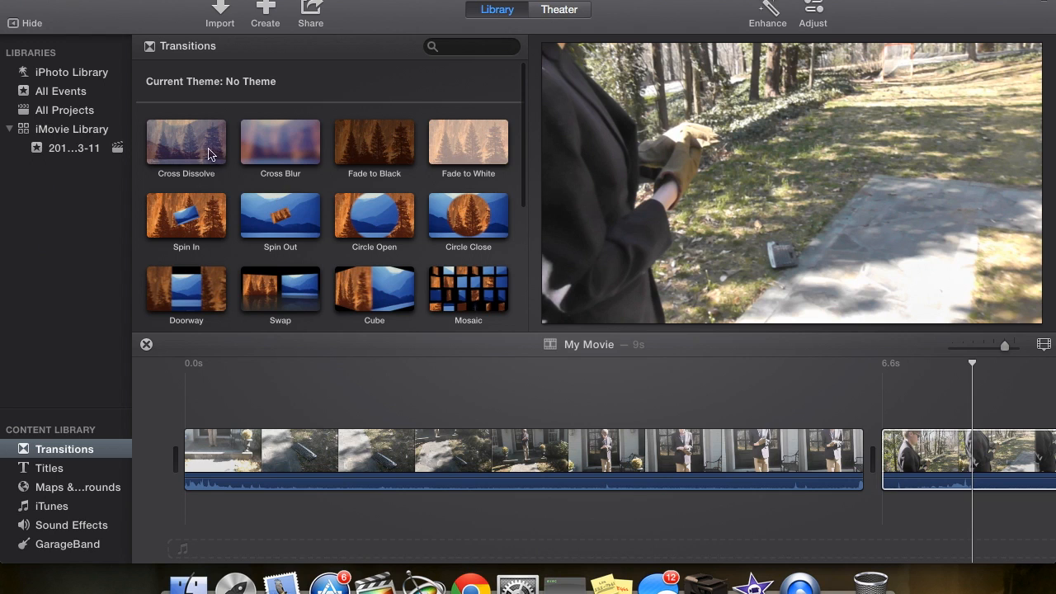
scroll(285, 147, "down", 4)
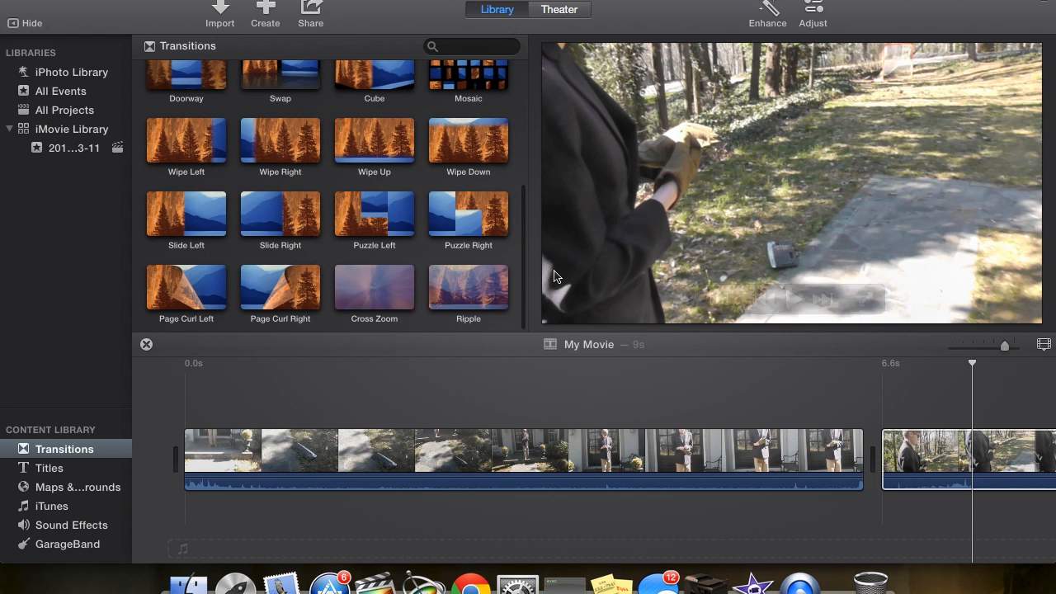
left_click(350, 295)
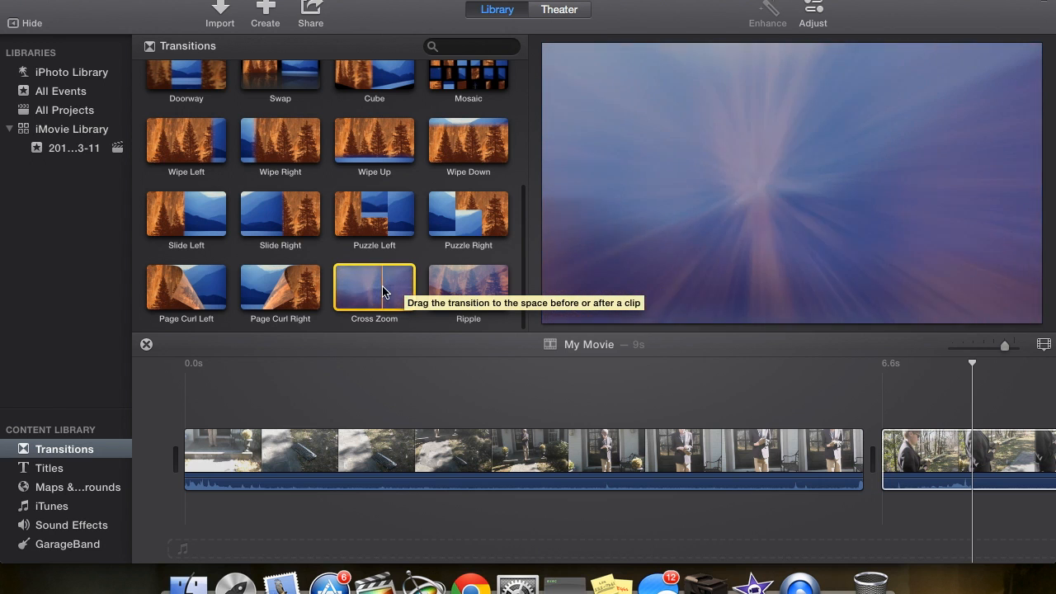
scroll(392, 288, "up", 3)
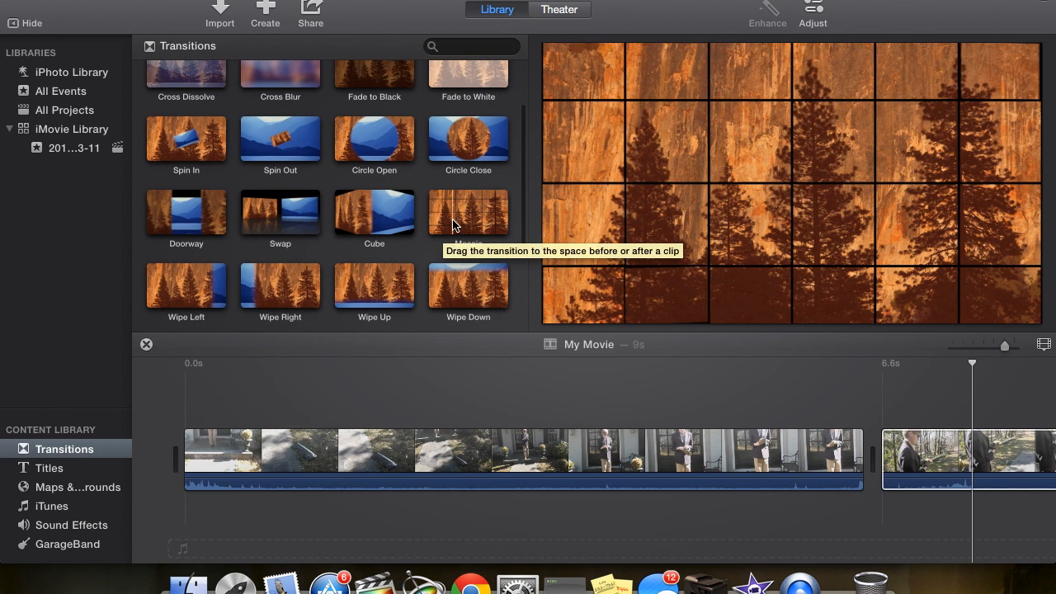
Step: Insert a Mosaic transition between the two timeline clips and play across it to preview the effect
left_click_drag(476, 233, 872, 452)
left_click_drag(483, 220, 784, 458)
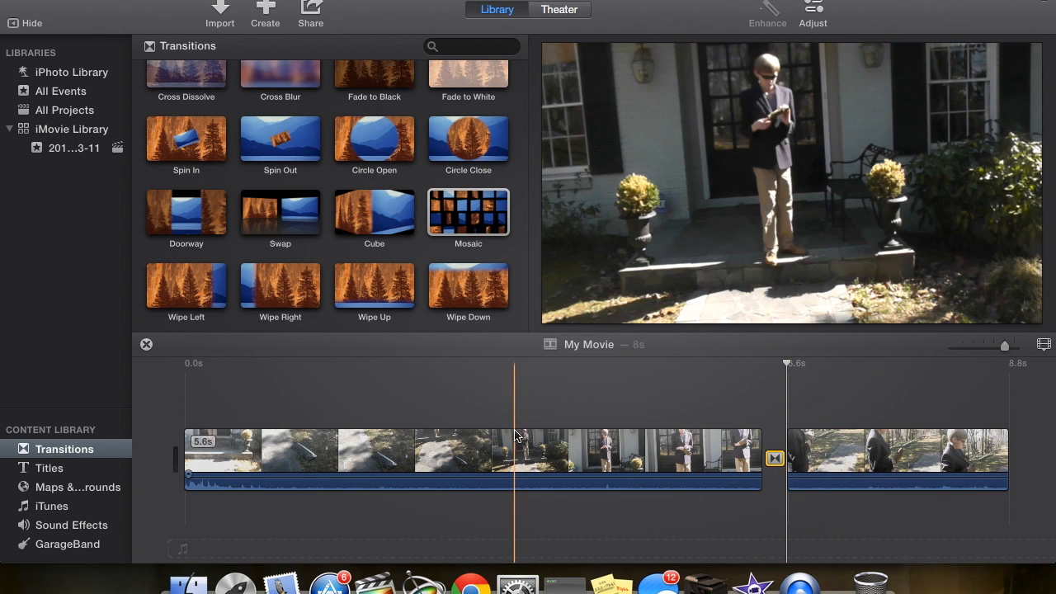
key("space")
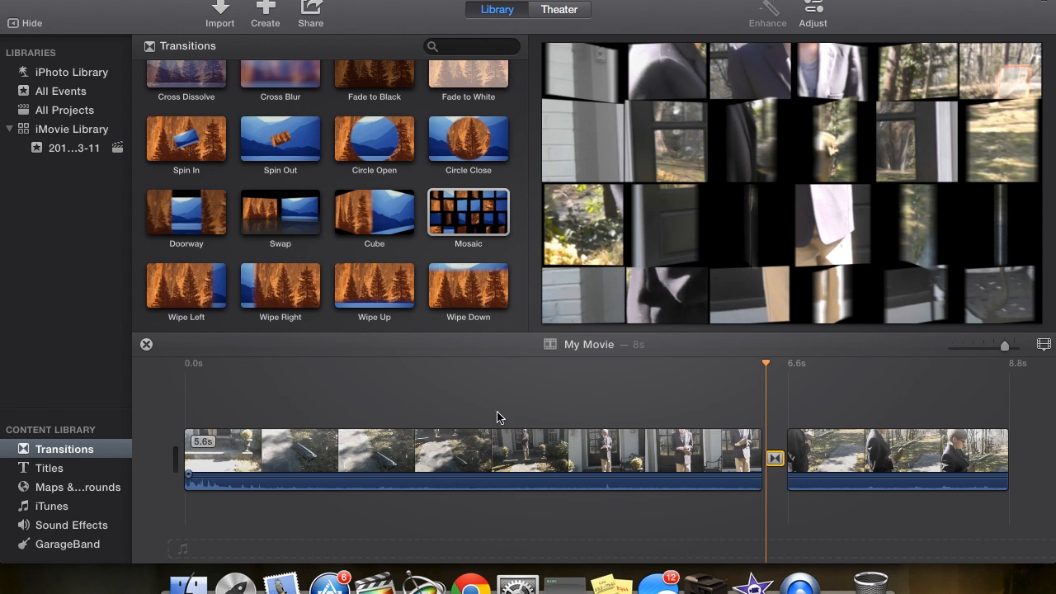
left_click(579, 386)
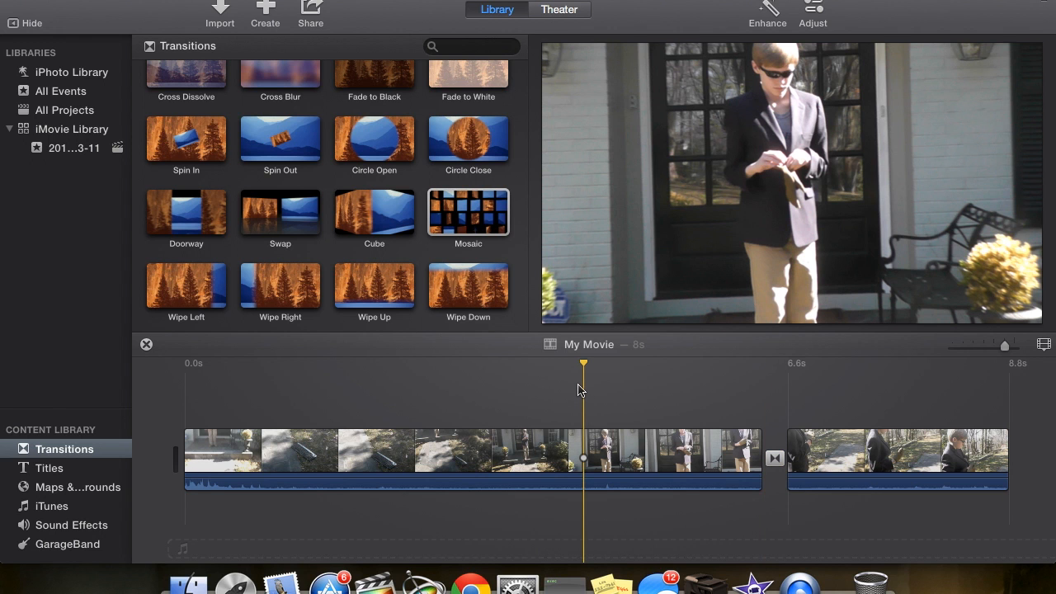
key("space")
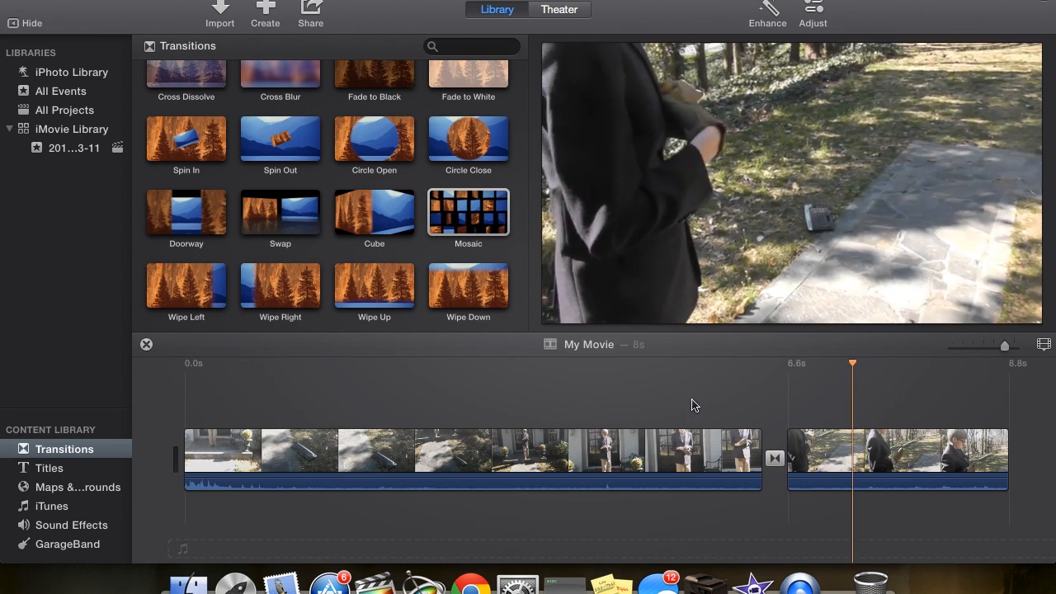
left_click(693, 405)
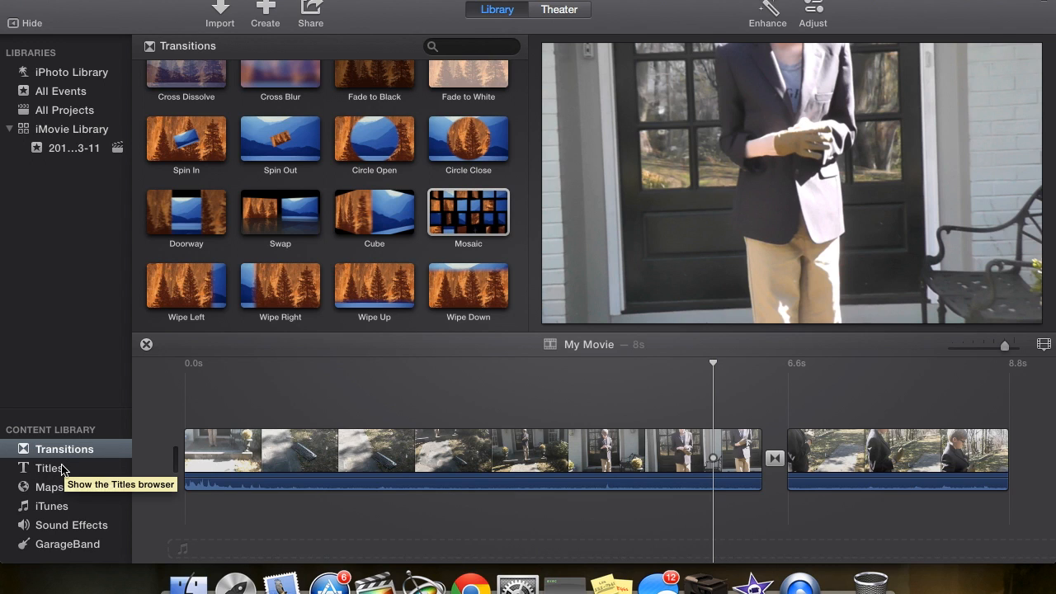
Step: Browse the available title styles and preview several, including Far Far Away and Focus
left_click(62, 469)
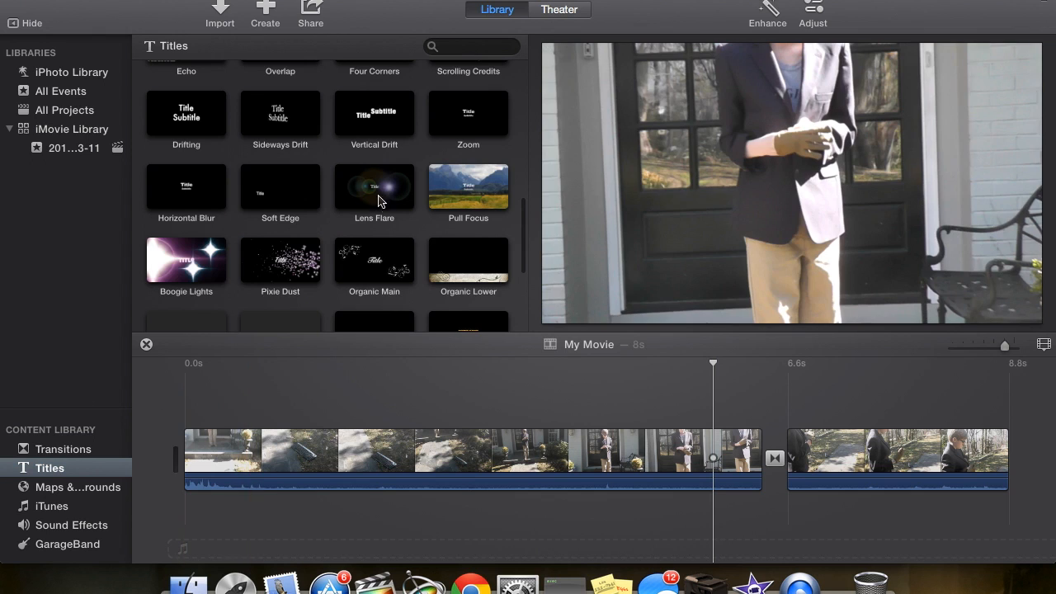
scroll(387, 187, "up", 5)
scroll(457, 300, "down", 10)
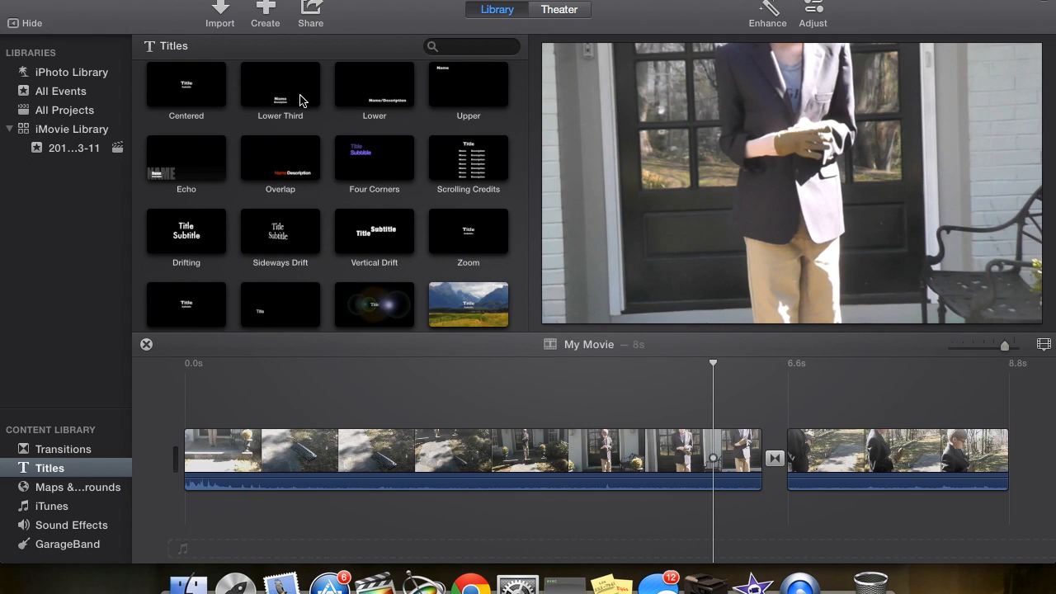
left_click(346, 163)
scroll(363, 174, "up", 5)
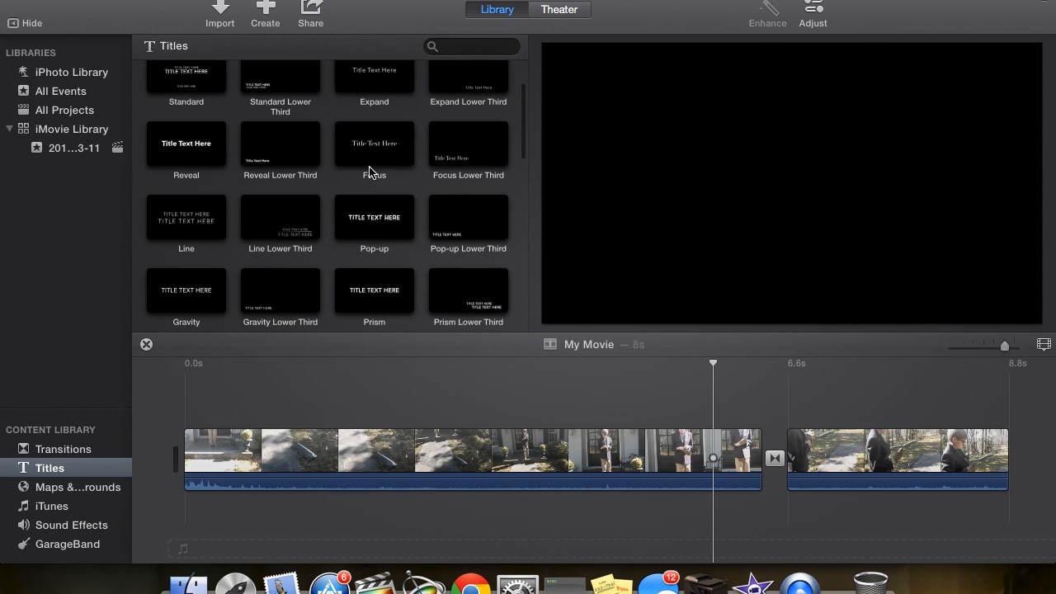
scroll(387, 268, "down", 10)
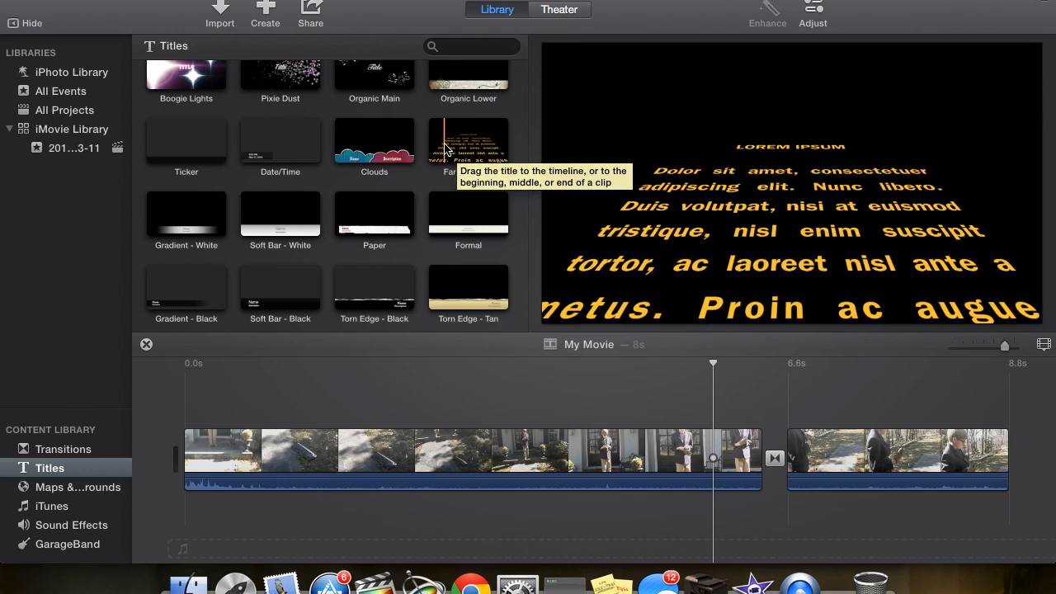
scroll(359, 234, "up", 3)
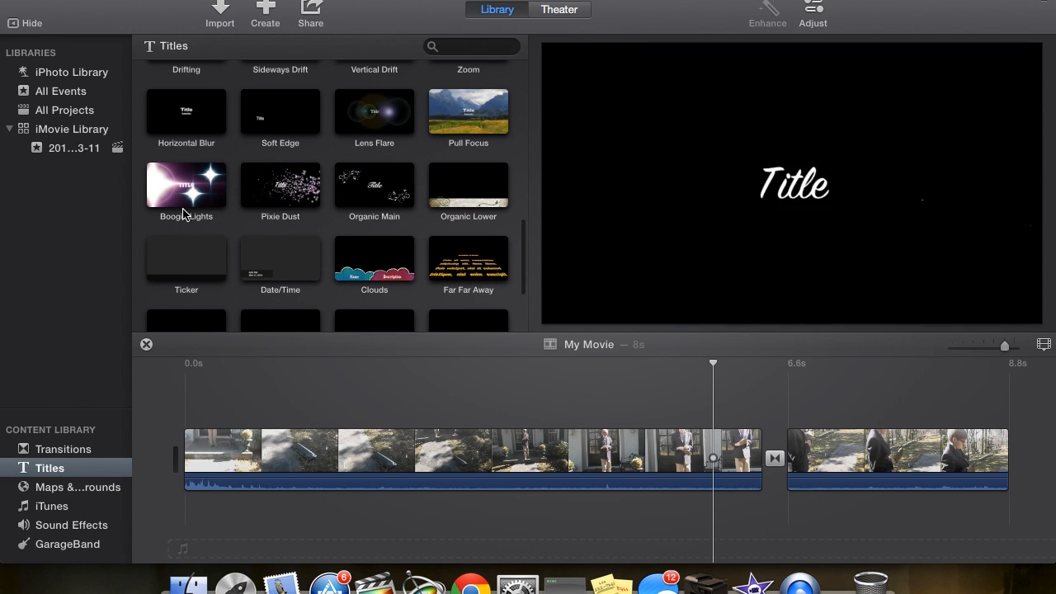
scroll(401, 207, "up", 10)
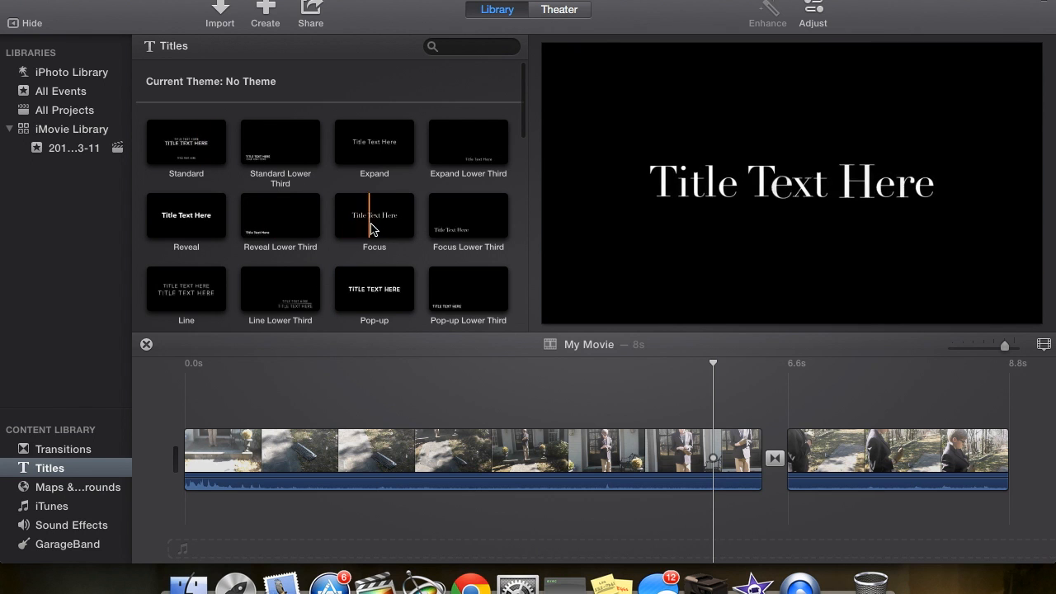
left_click_drag(354, 220, 192, 421)
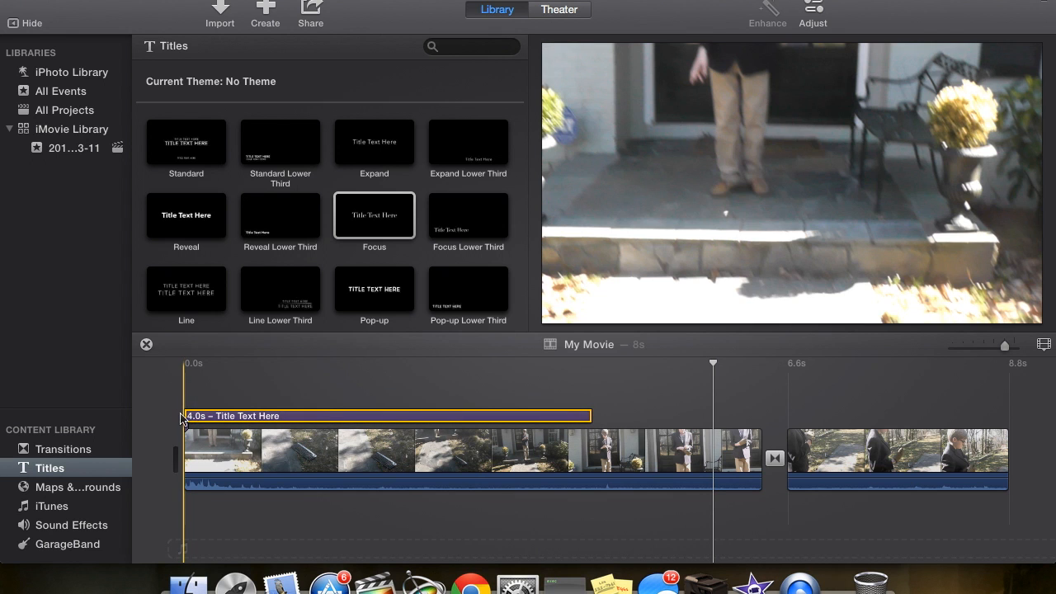
left_click(210, 418)
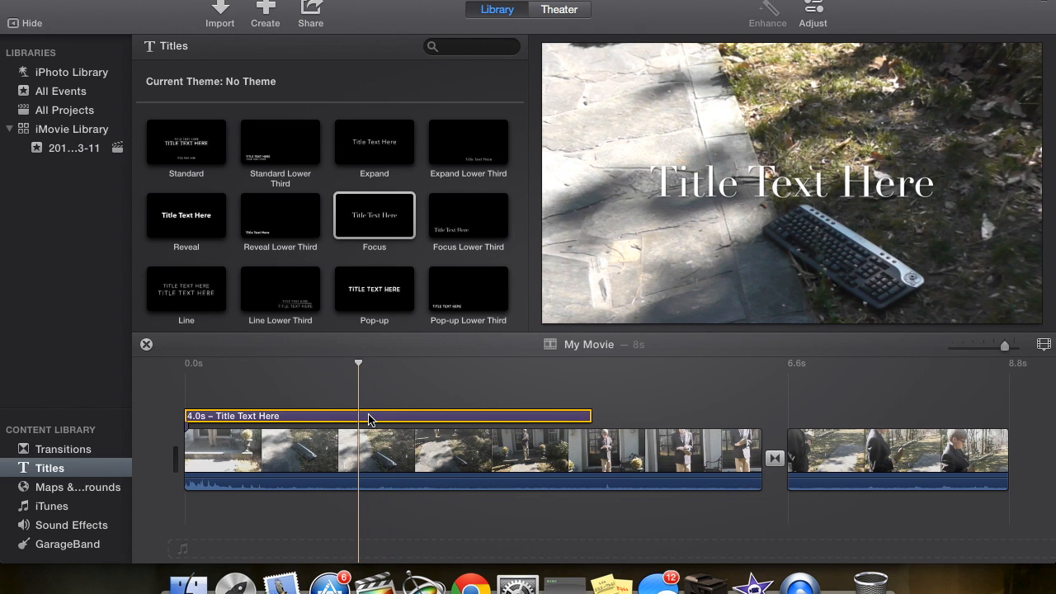
double_click(368, 415)
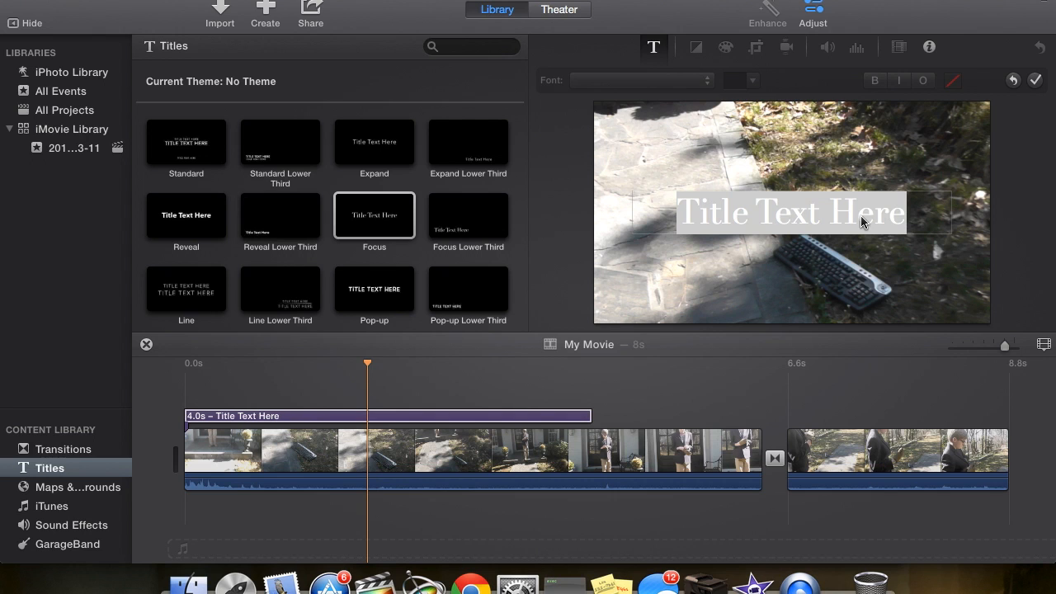
key("Delete")
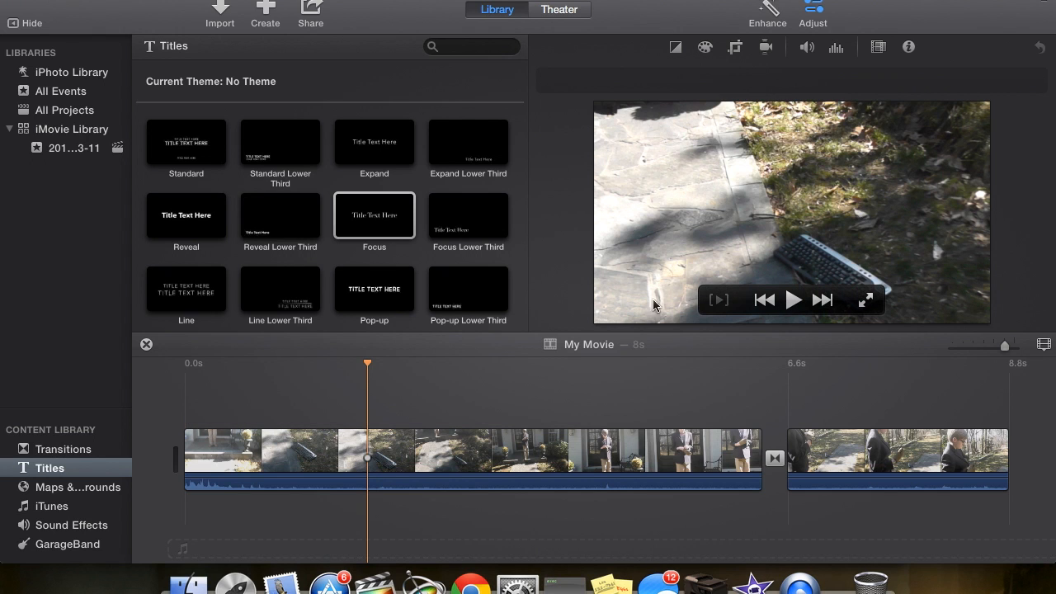
Step: Place a Focus title over the start of the first clip and set its text to "imovietutorialsguy"
left_click_drag(388, 202, 210, 414)
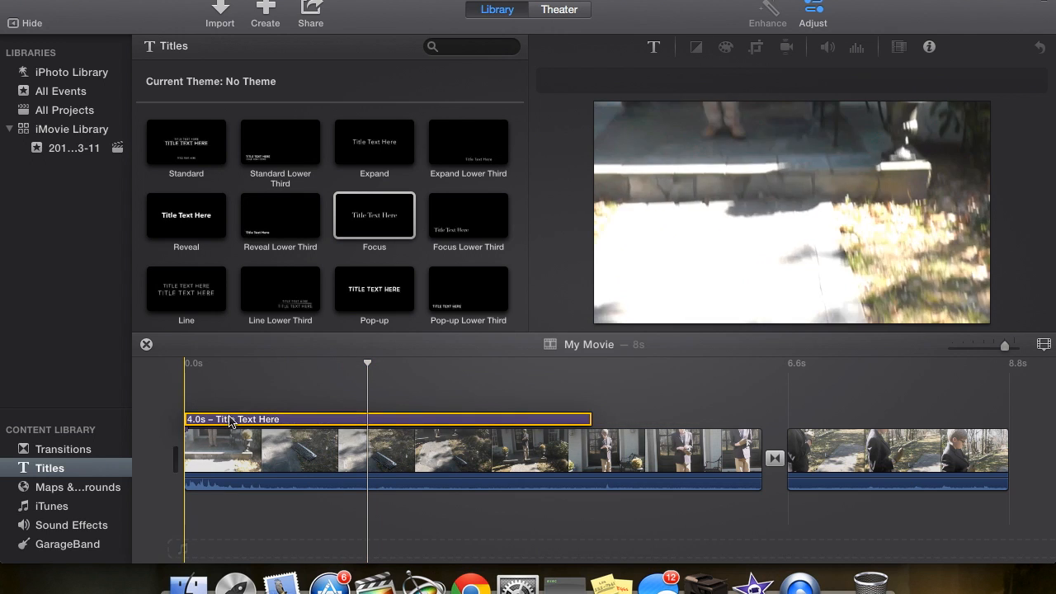
double_click(231, 417)
triple_click(827, 214)
key("BackSpace")
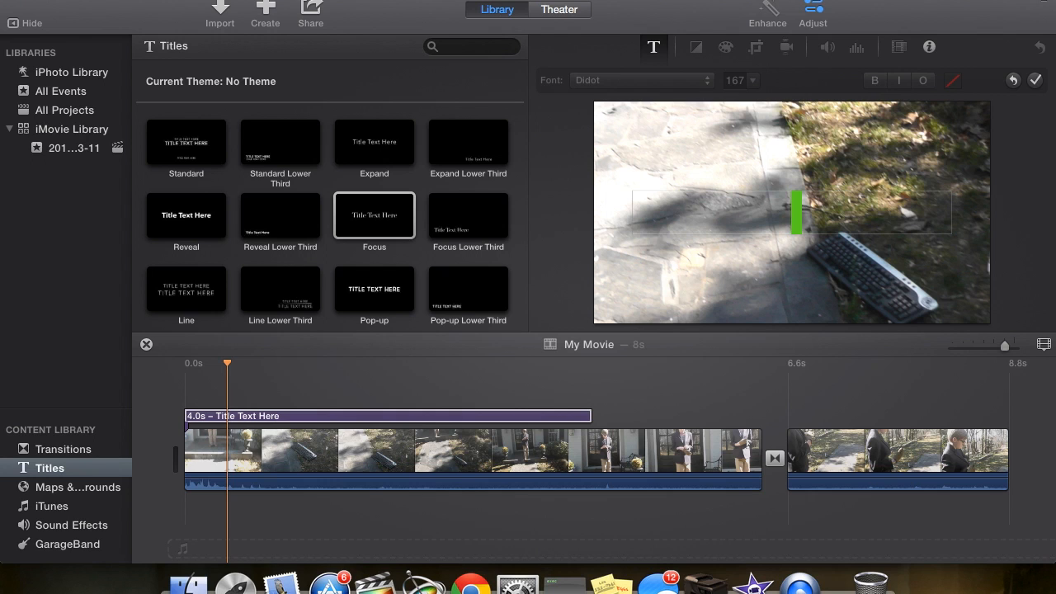
type("imovietu")
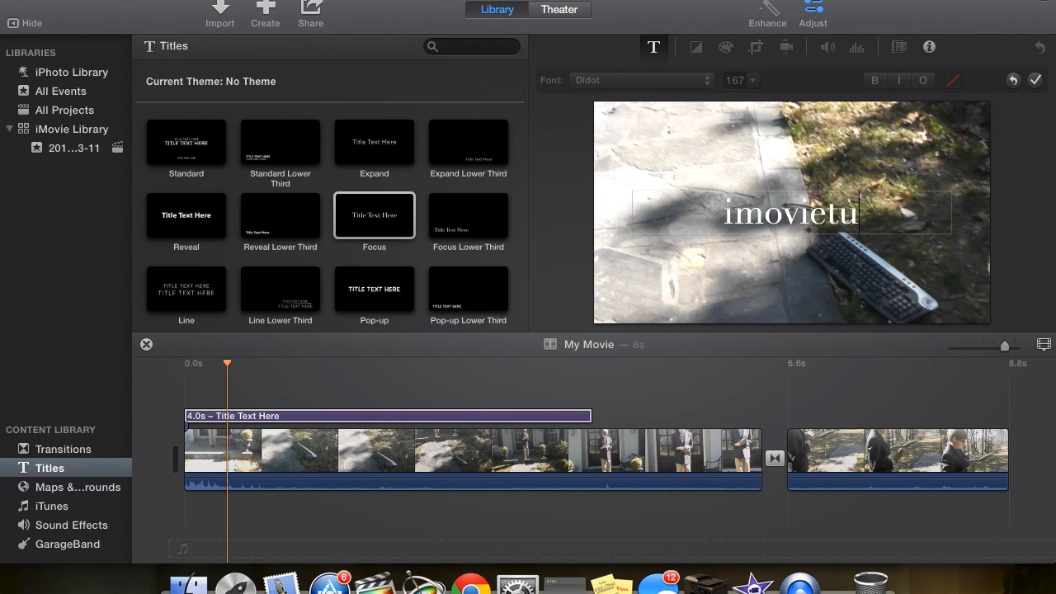
type("torialsguy")
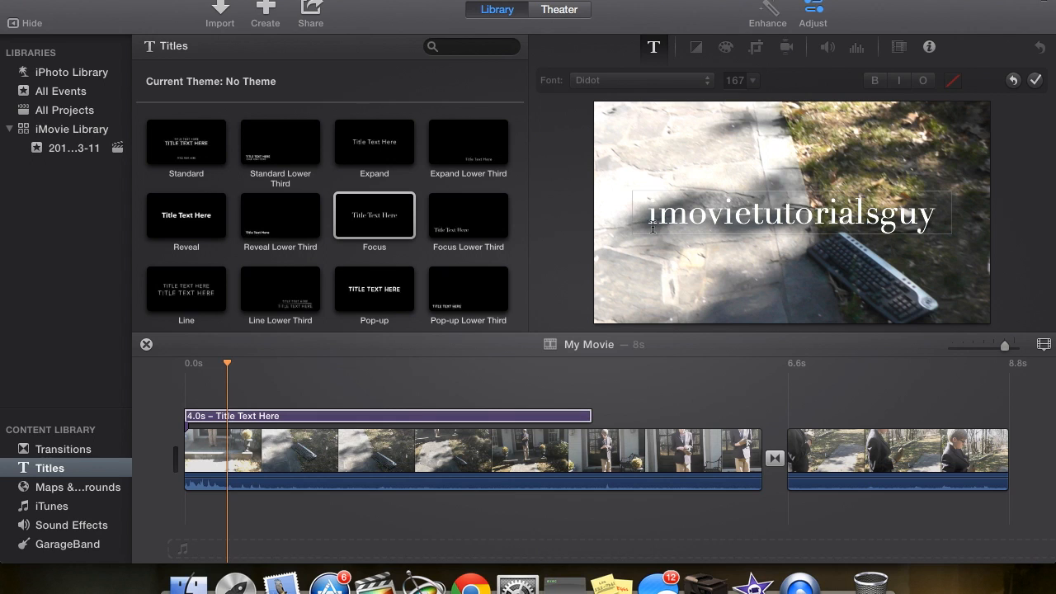
left_click_drag(637, 219, 663, 235)
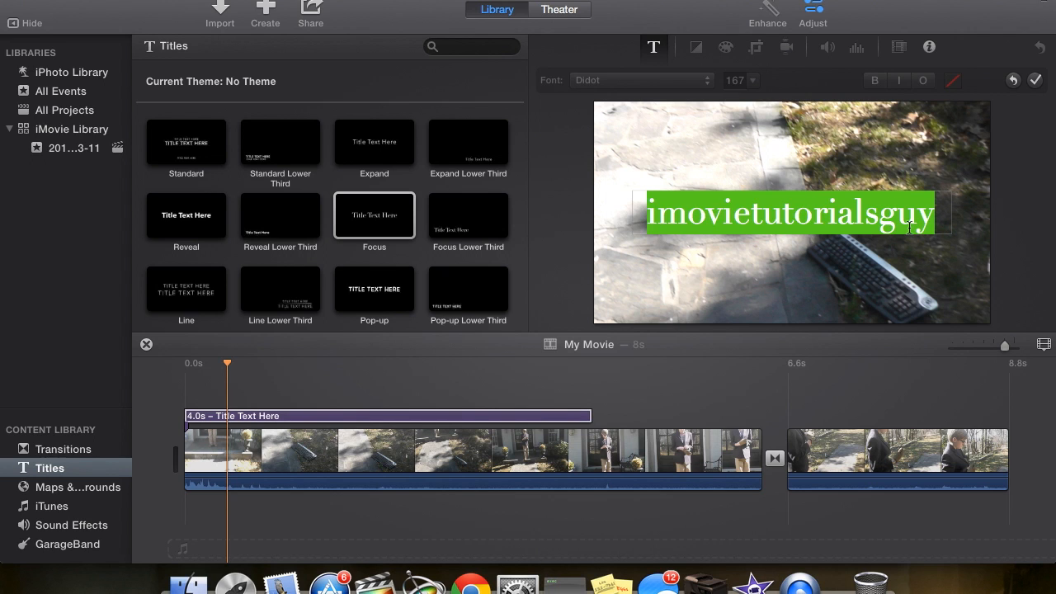
left_click(703, 86)
left_click(823, 157)
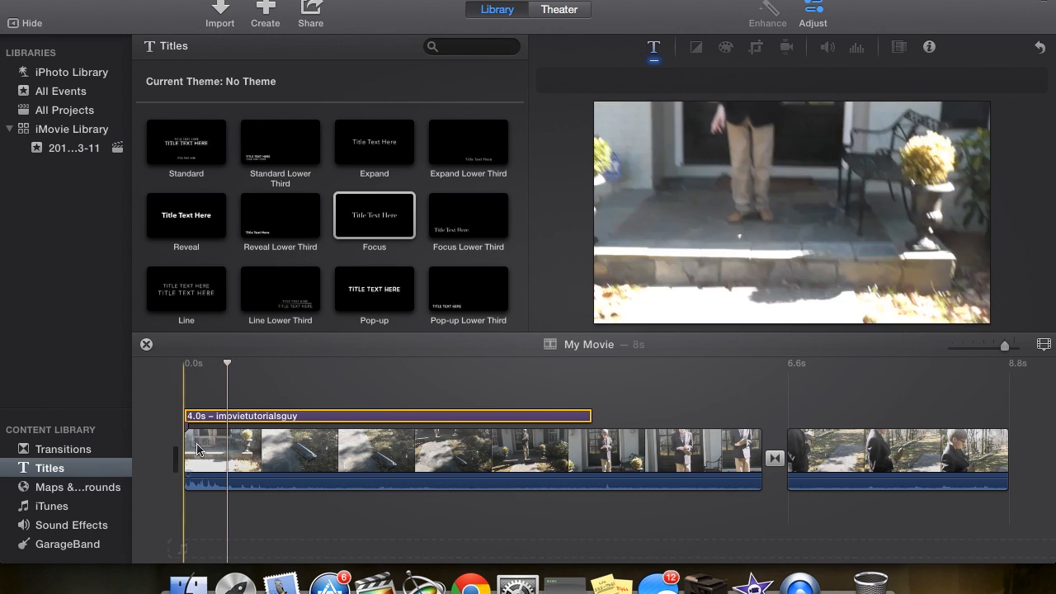
Step: Play the opening of the movie to preview the title over the first clip
left_click_drag(230, 371, 195, 384)
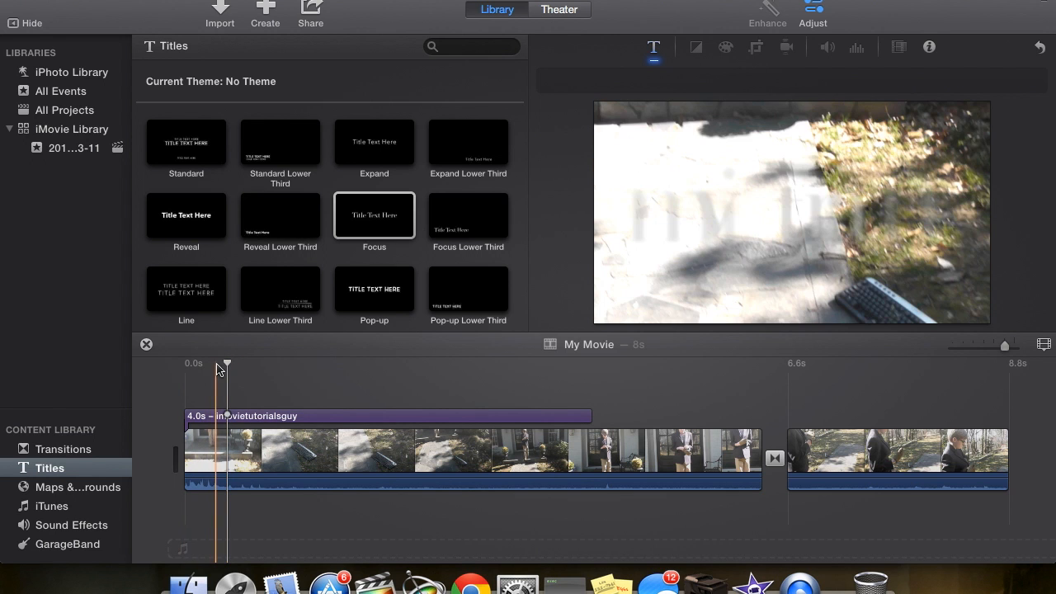
key("space")
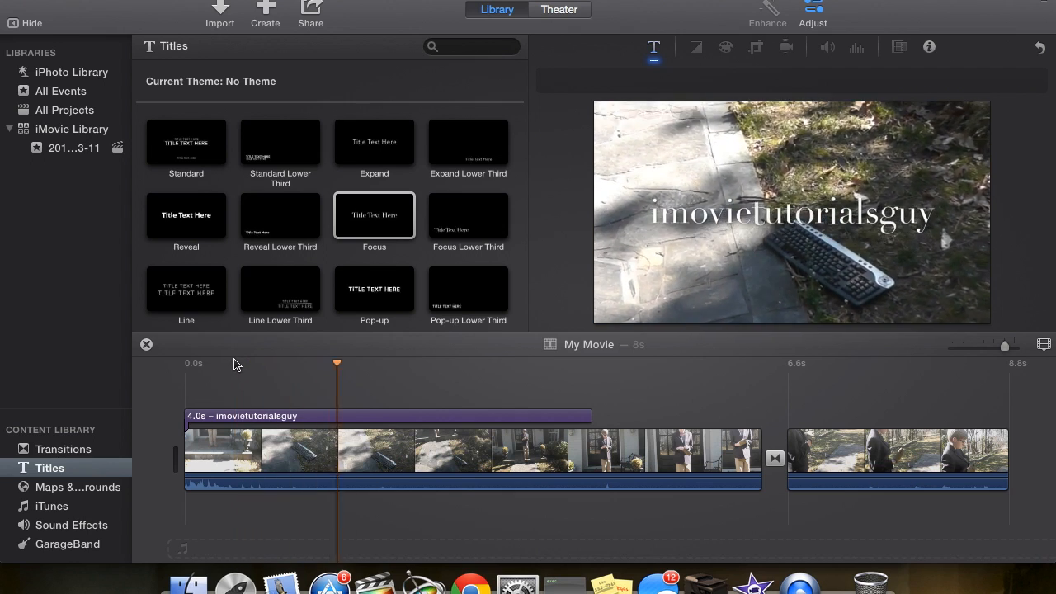
key("space")
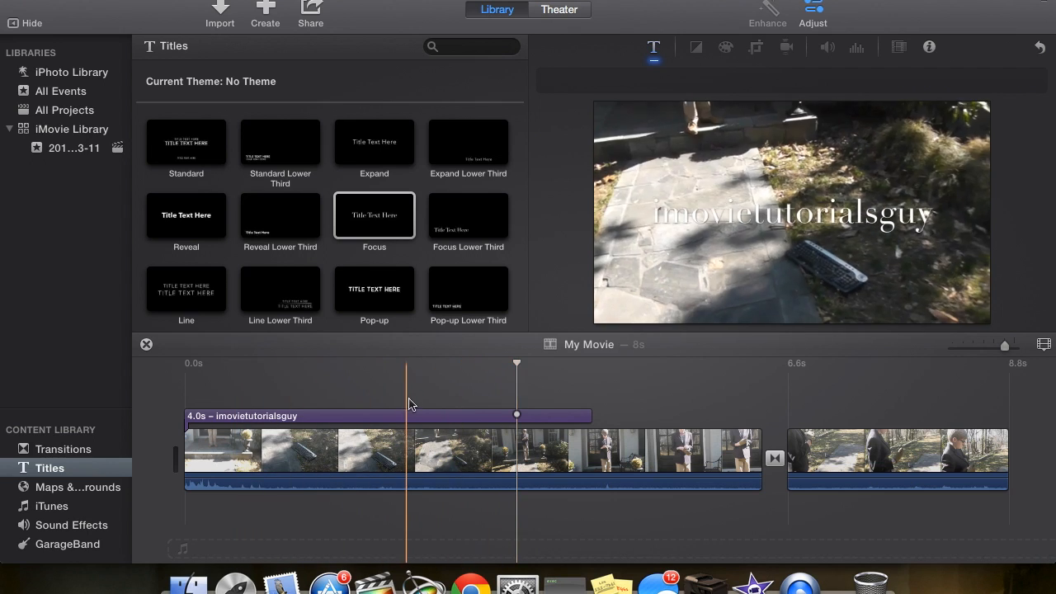
Step: Open the imovietutorialsguy title for editing and look over its font, size and style options, leaving the text unchanged
double_click(453, 416)
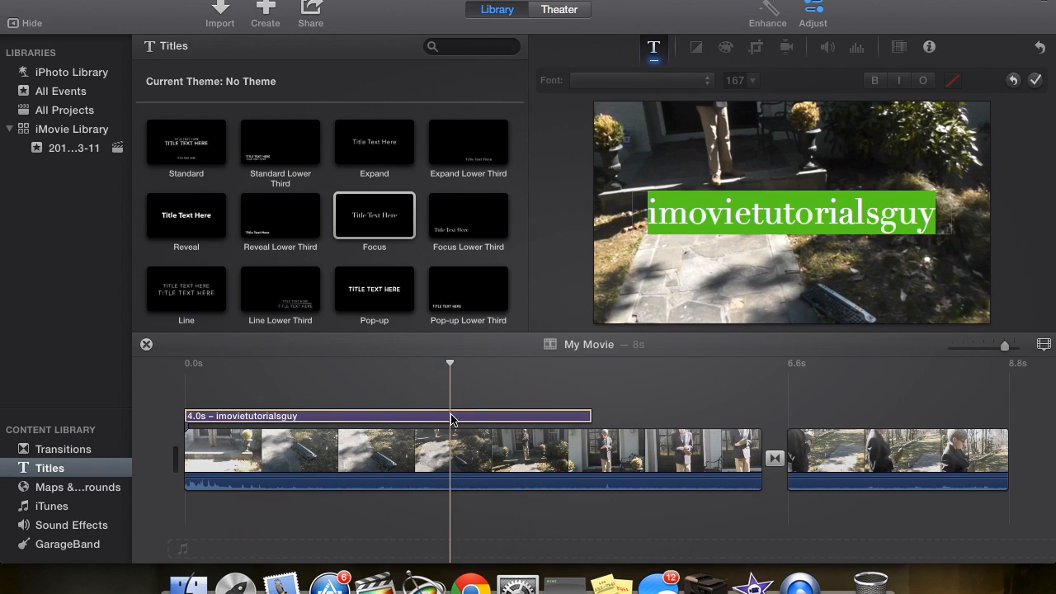
left_click(1035, 81)
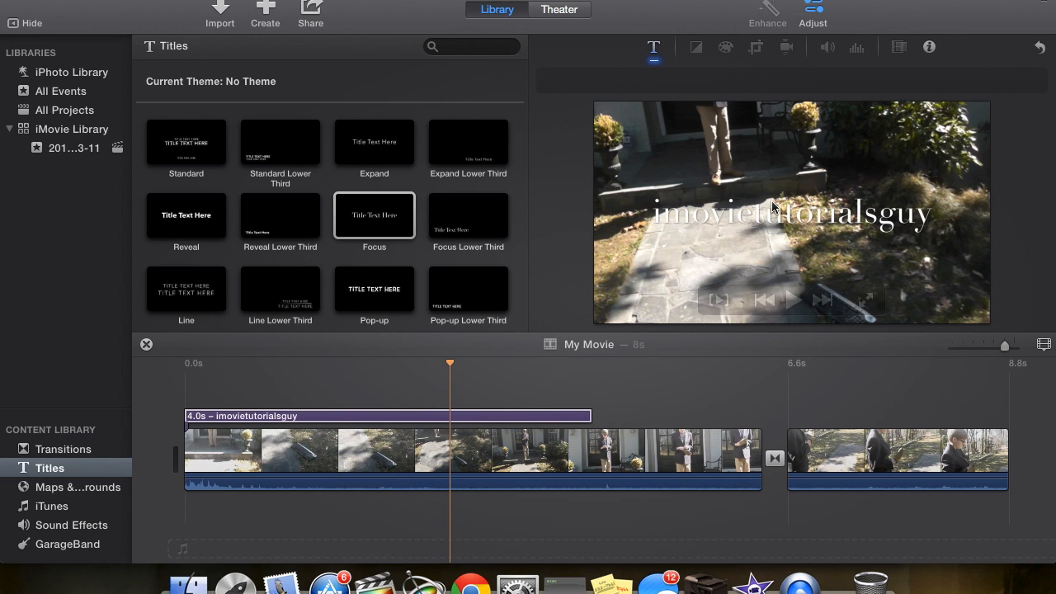
left_click(677, 221)
left_click(752, 83)
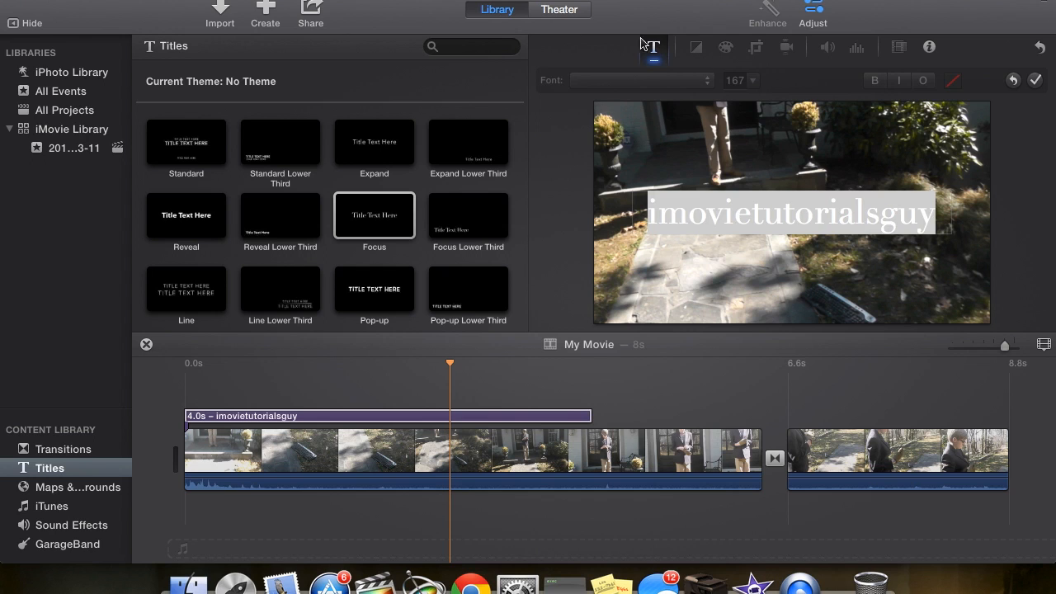
left_click(644, 42)
left_click(700, 206)
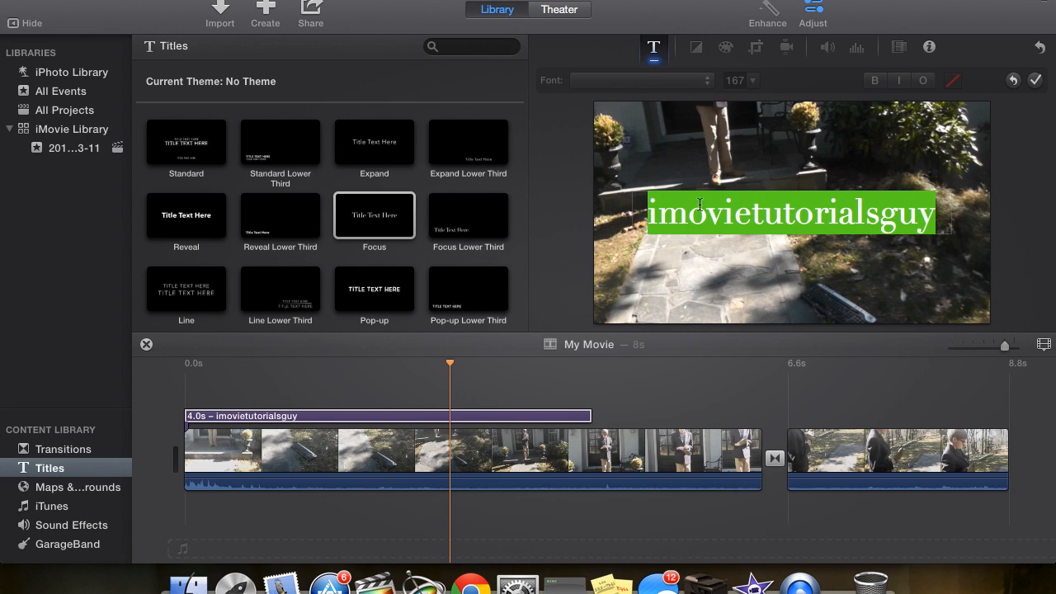
left_click(698, 45)
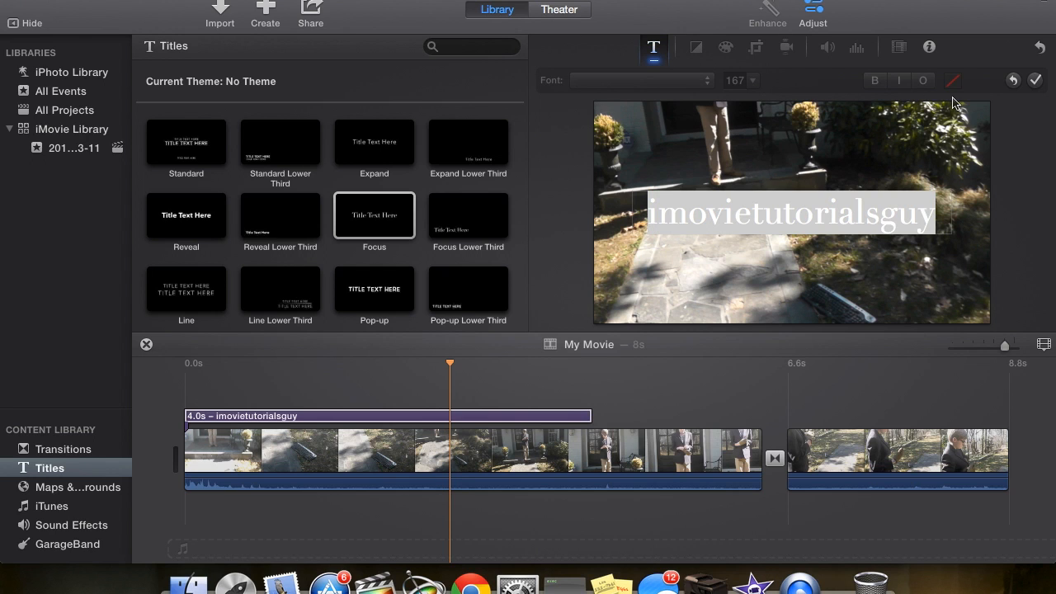
left_click(811, 212)
left_click(815, 213)
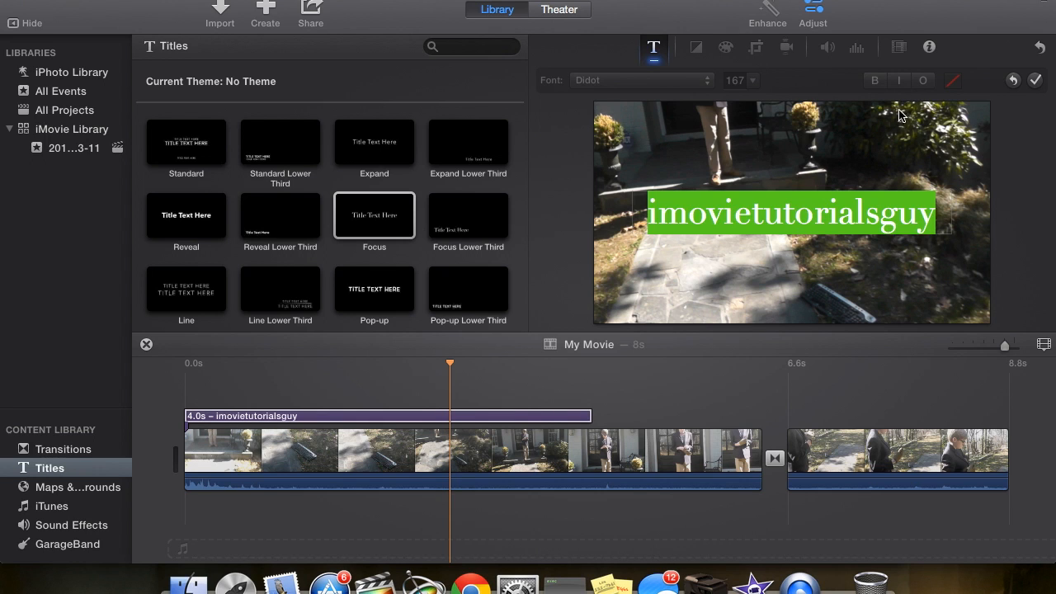
left_click(901, 84)
left_click(948, 219)
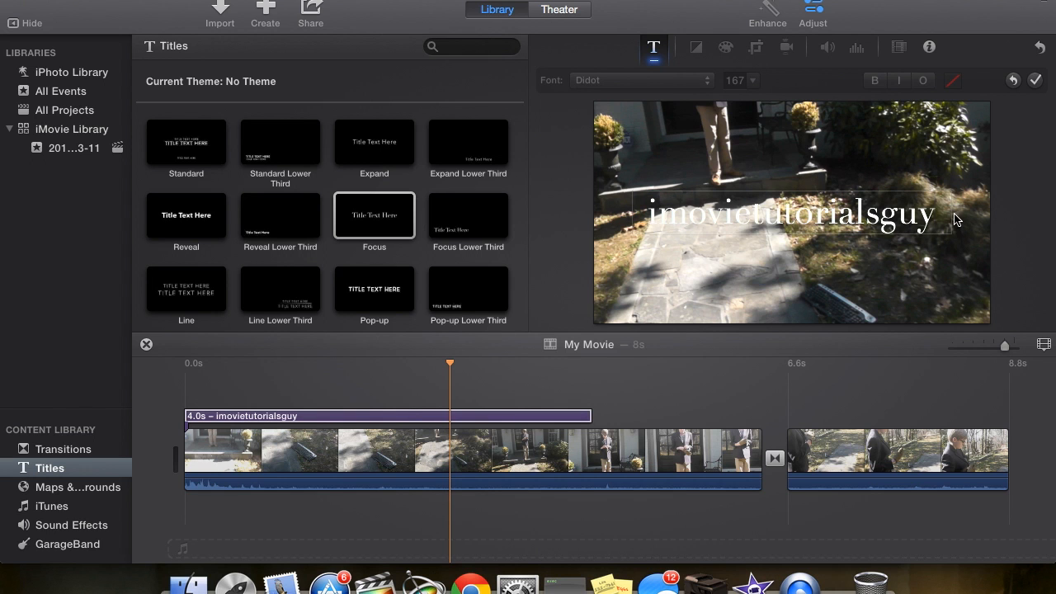
left_click(1036, 80)
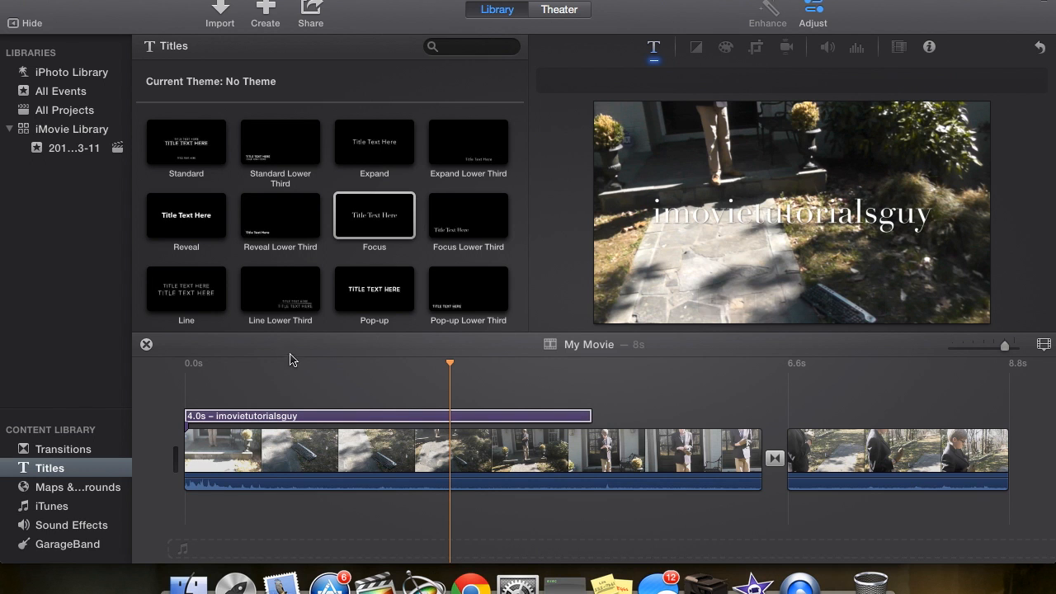
double_click(293, 417)
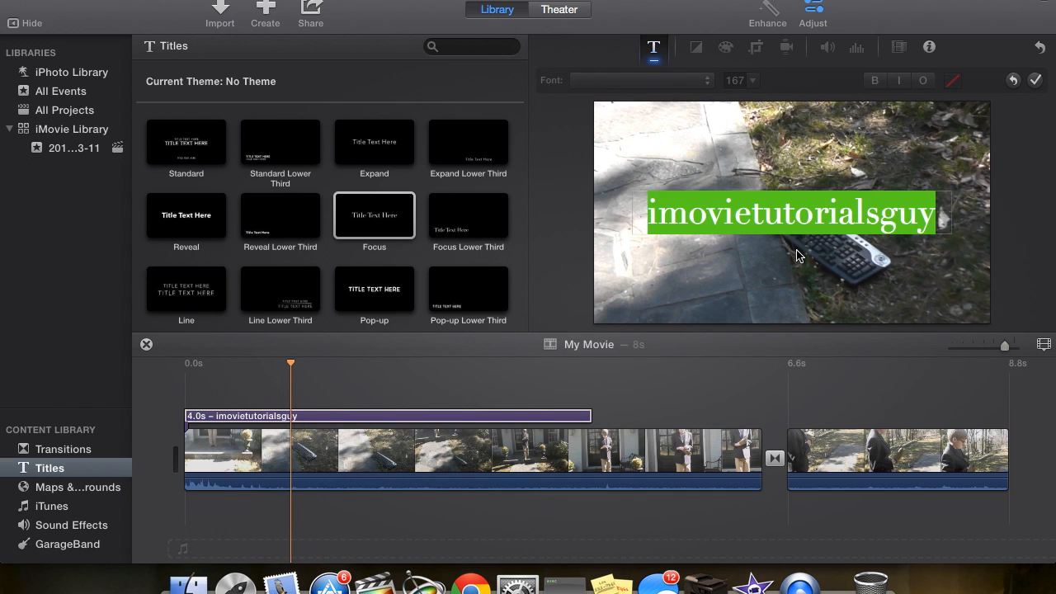
left_click(812, 226)
left_click(725, 272)
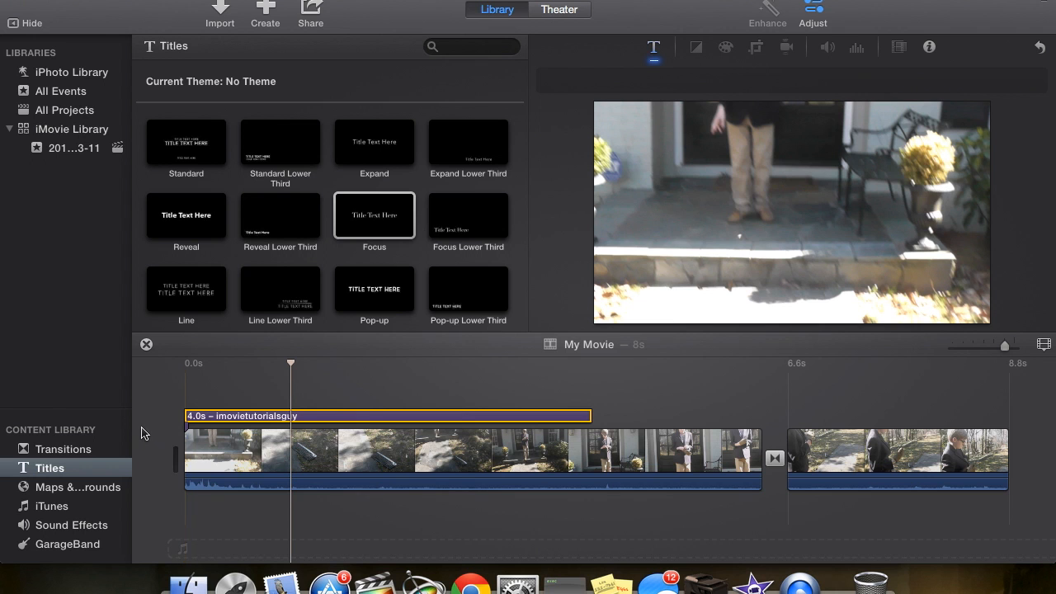
Step: Trim the start of the title so it lasts 3.0 s, playing the opening of the movie before and after the change
key("backslash")
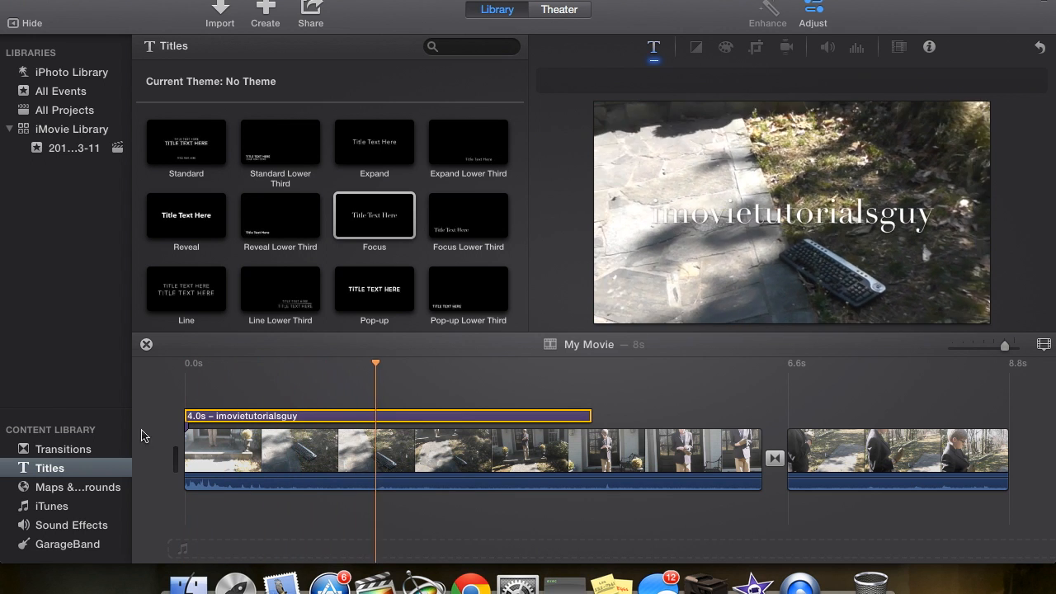
key("space")
left_click_drag(186, 415, 282, 446)
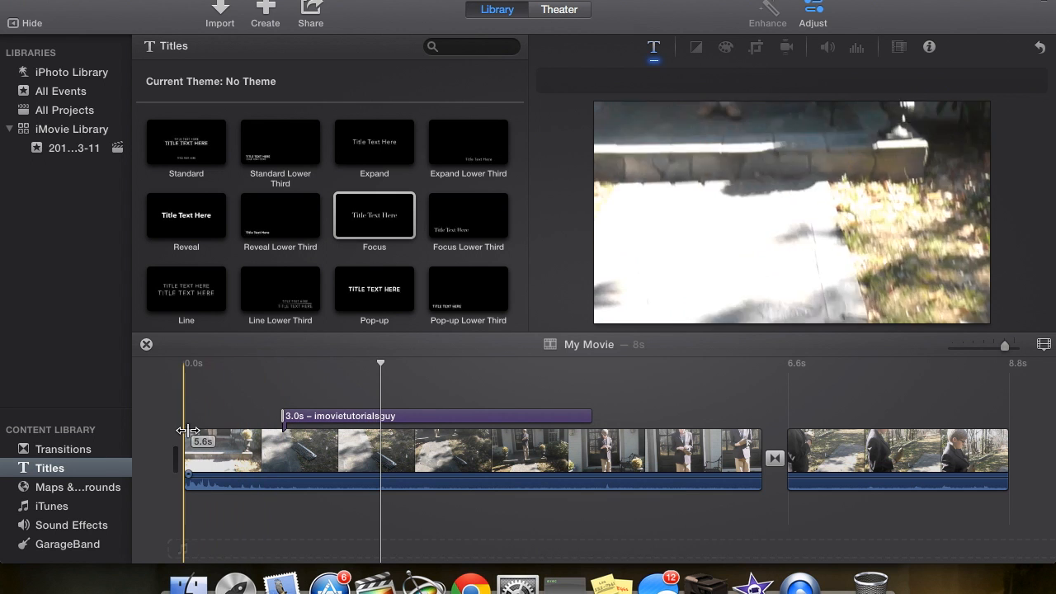
key("space")
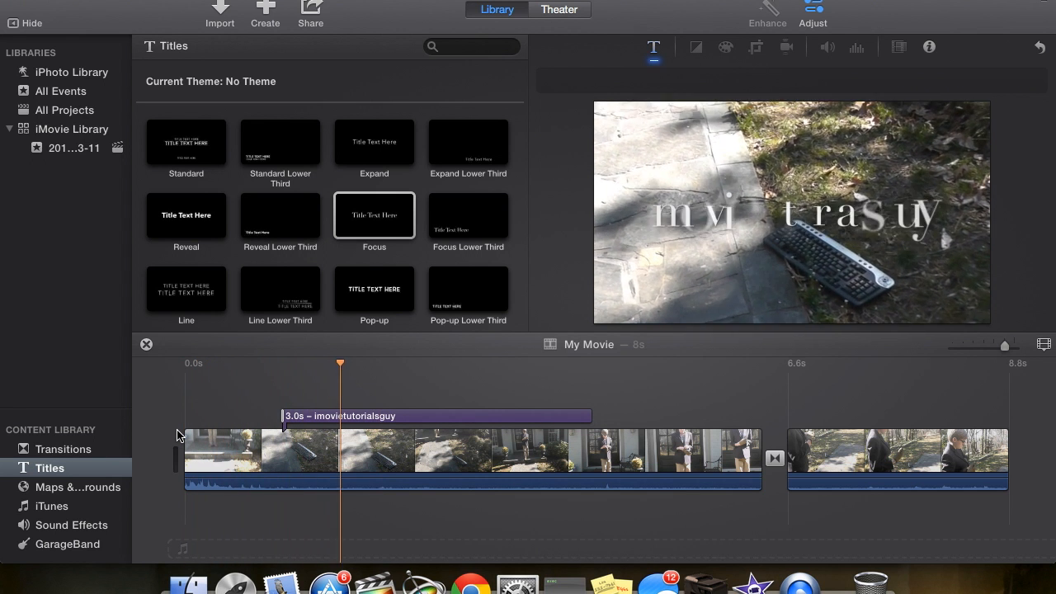
key("space")
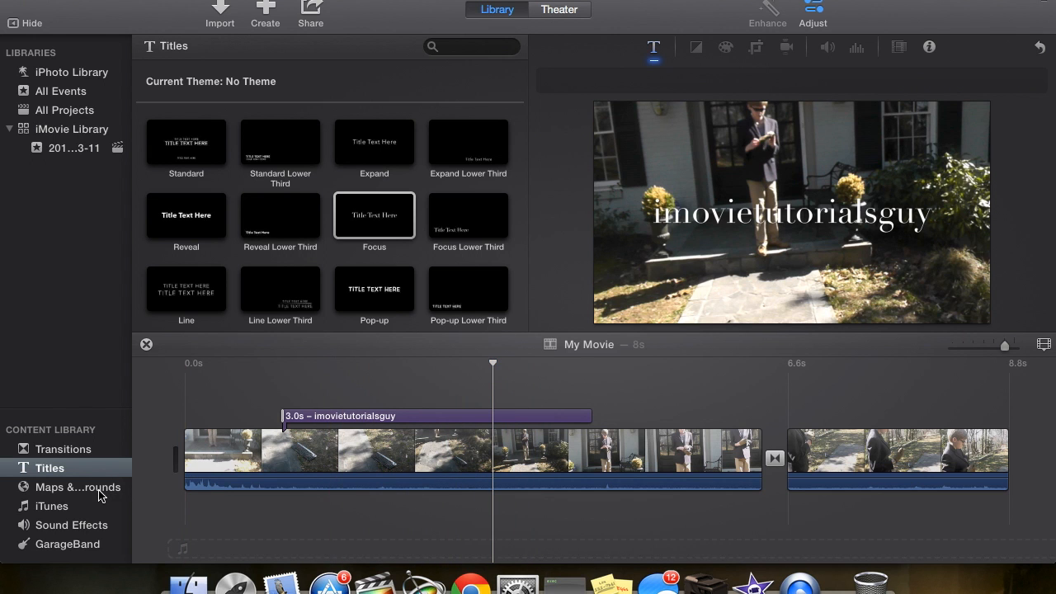
Step: Browse the maps and backgrounds and add the Educational Globe after the last clip in the timeline
left_click(96, 492)
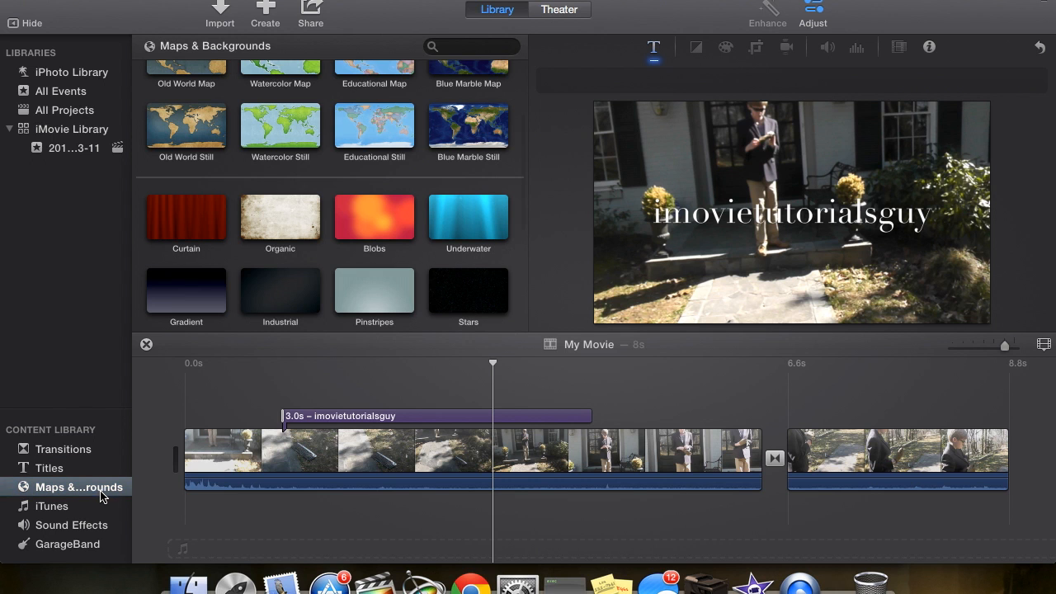
scroll(294, 204, "up", 3)
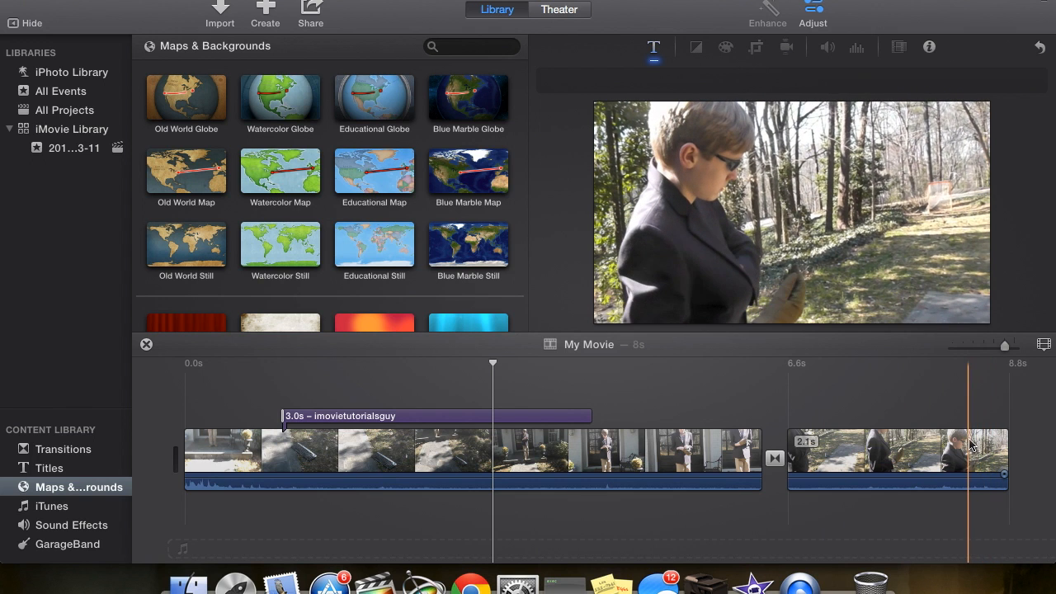
left_click(374, 165)
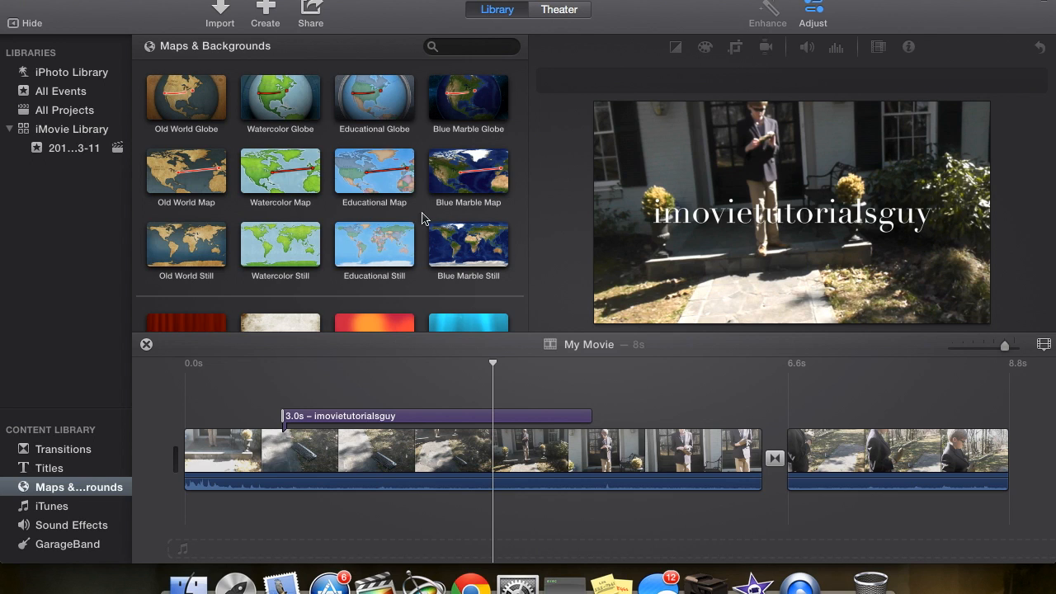
left_click(469, 104)
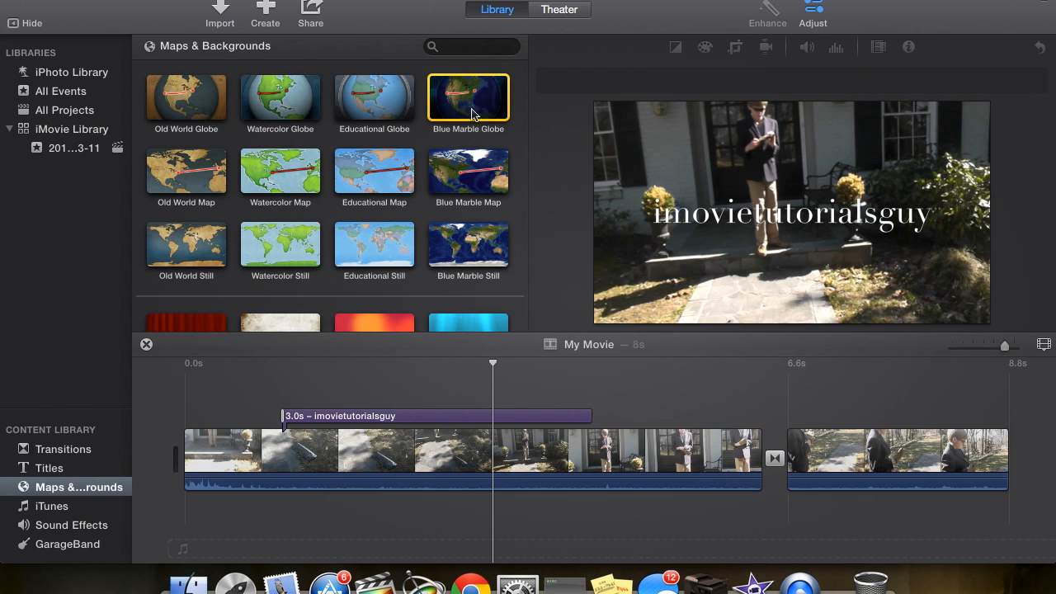
left_click(380, 91)
left_click_drag(377, 90, 1024, 459)
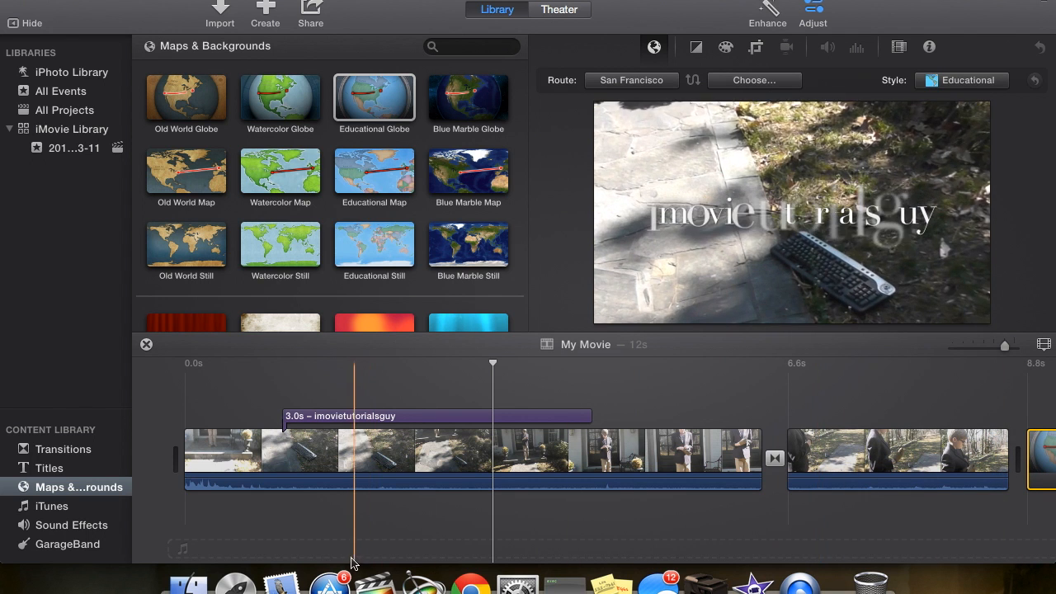
Step: Set the globe map's start location to New York City, New York, U.S.A
scroll(343, 530, "right", 10)
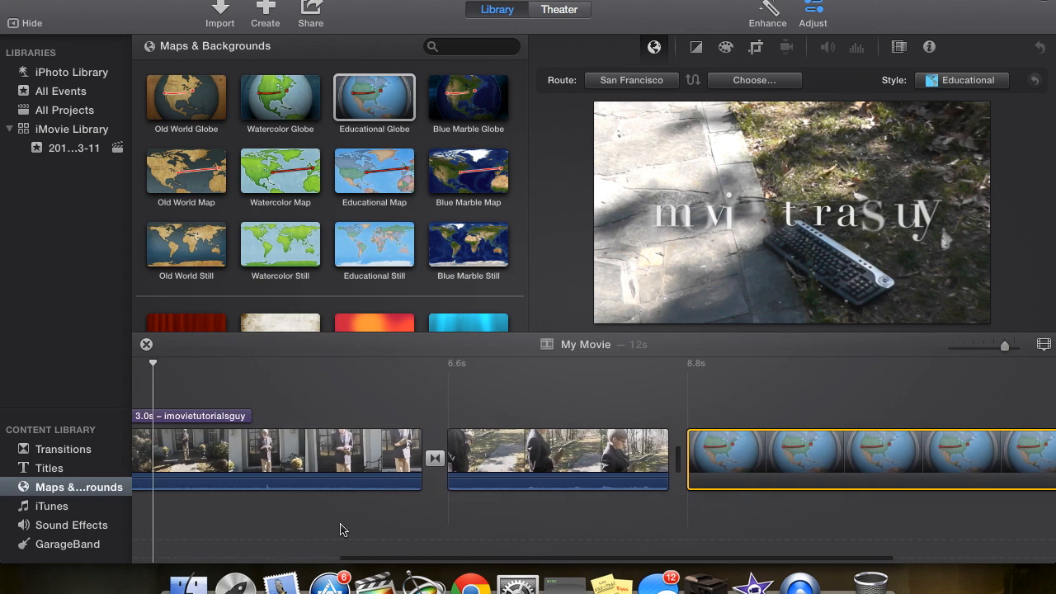
scroll(343, 529, "right", 8)
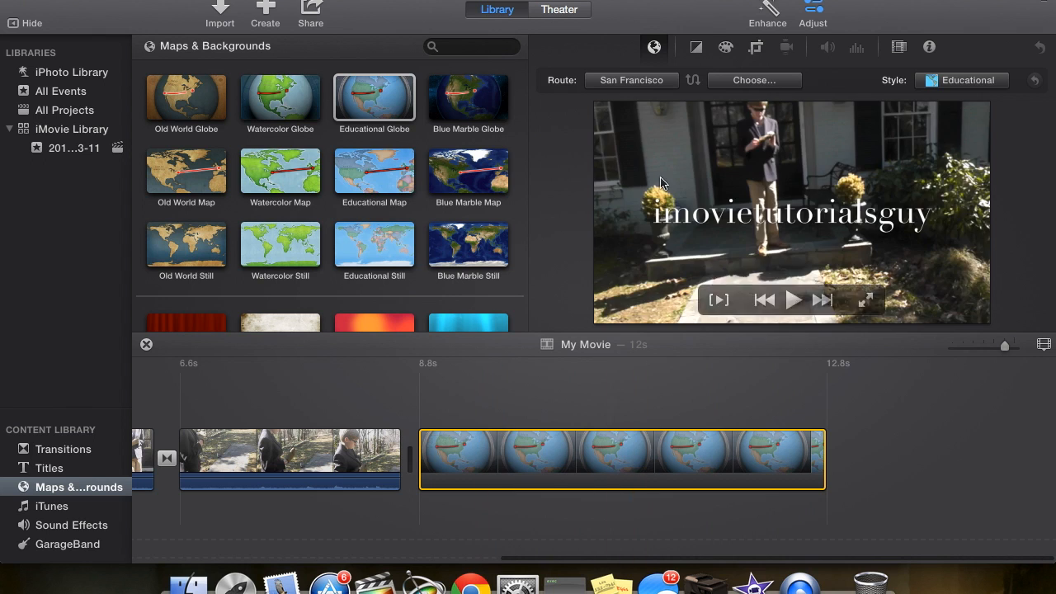
left_click(415, 460)
left_click(439, 449)
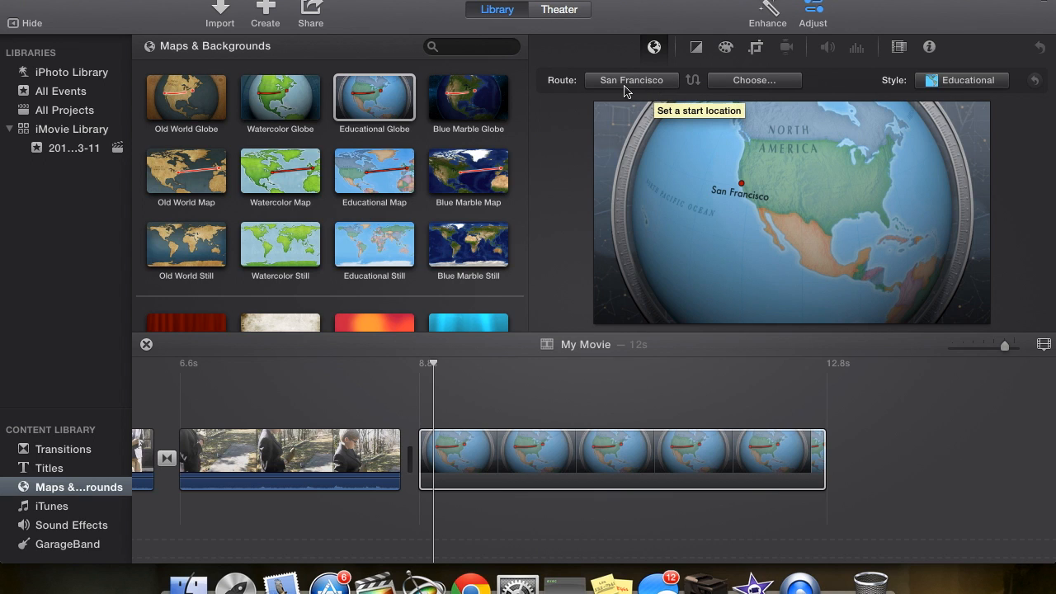
left_click(649, 87)
left_click(663, 82)
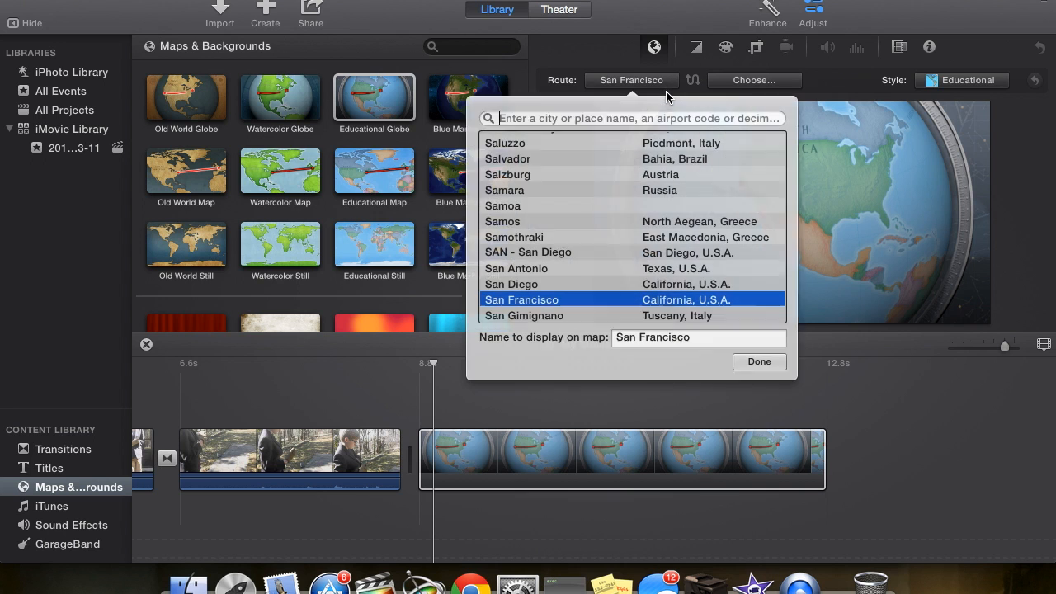
scroll(645, 258, "up", 20)
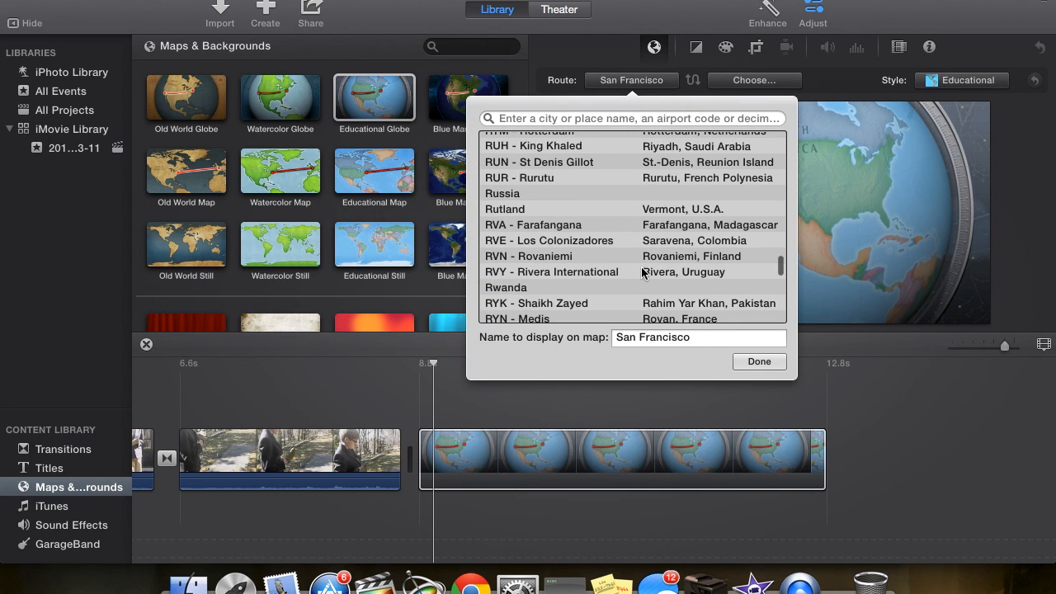
scroll(624, 226, "up", 20)
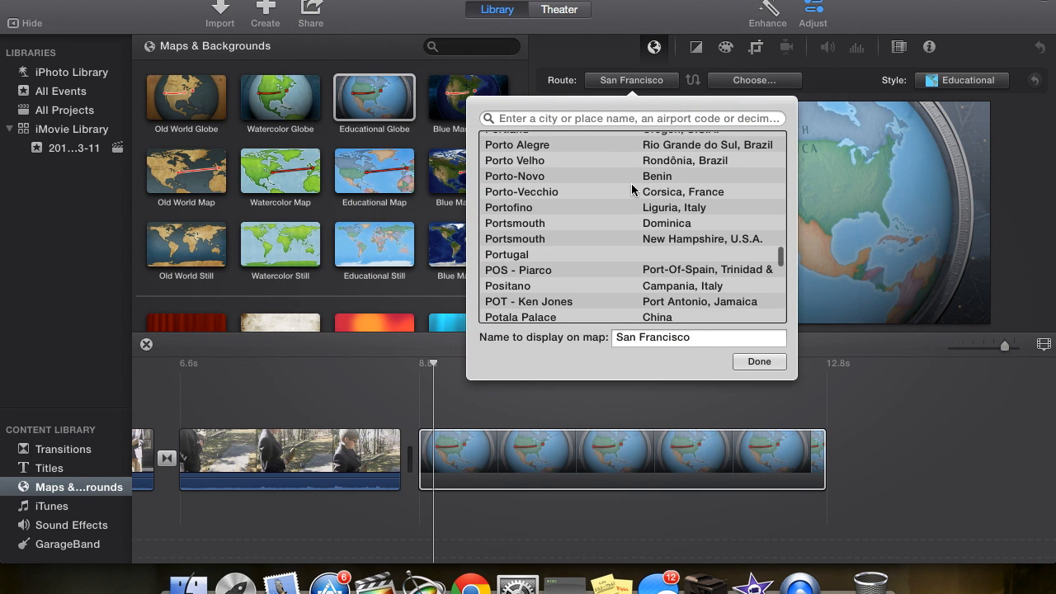
scroll(607, 183, "up", 8)
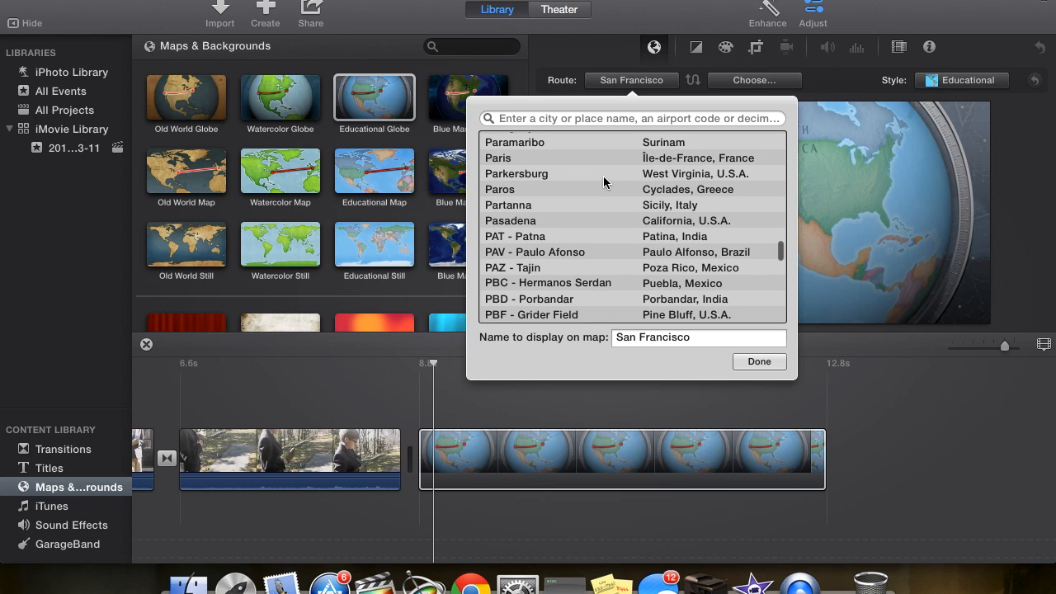
type("new ")
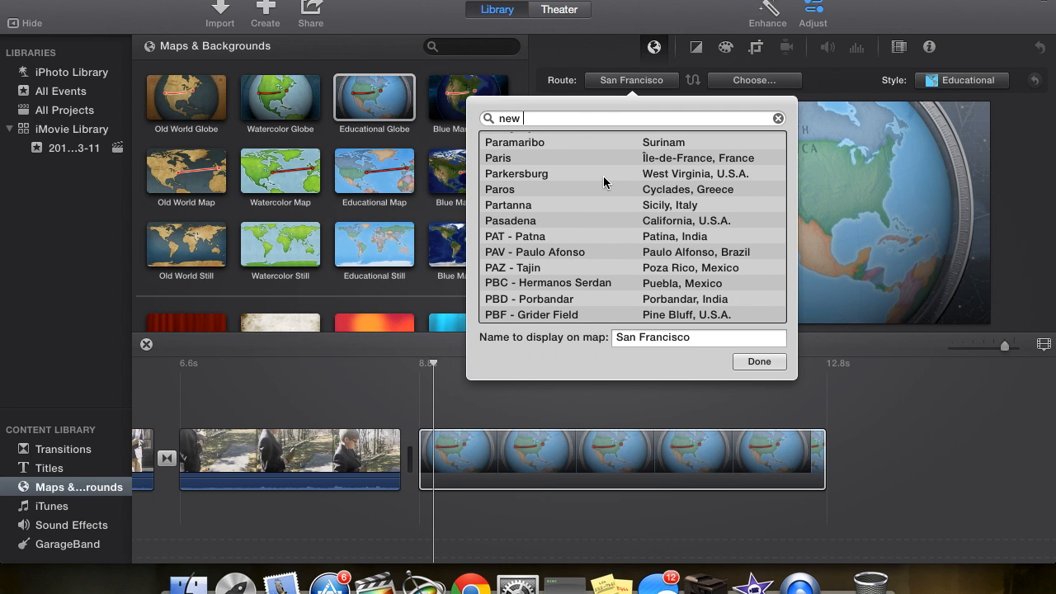
type("york")
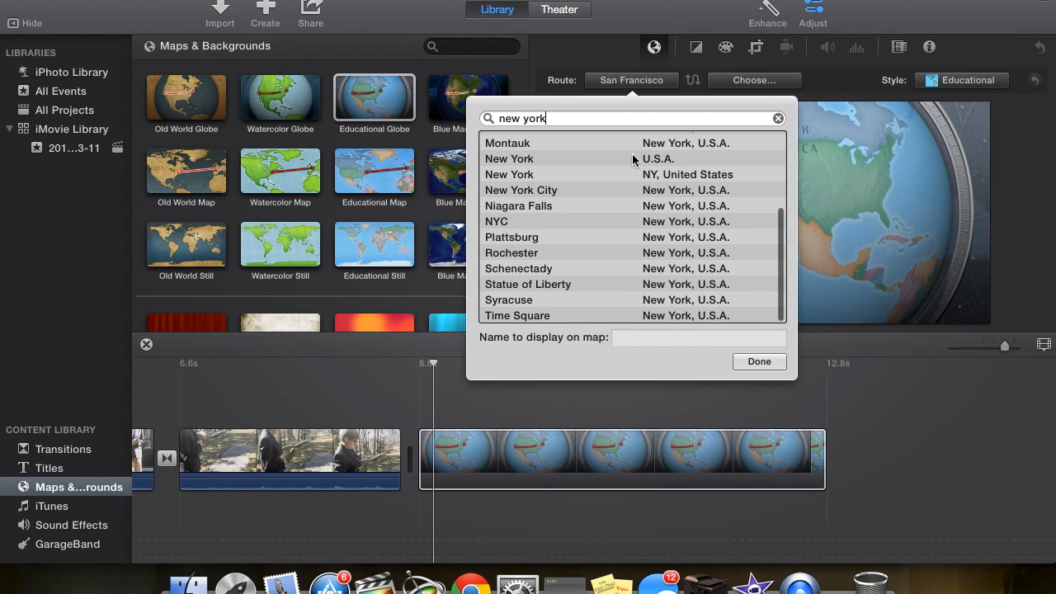
left_click(615, 191)
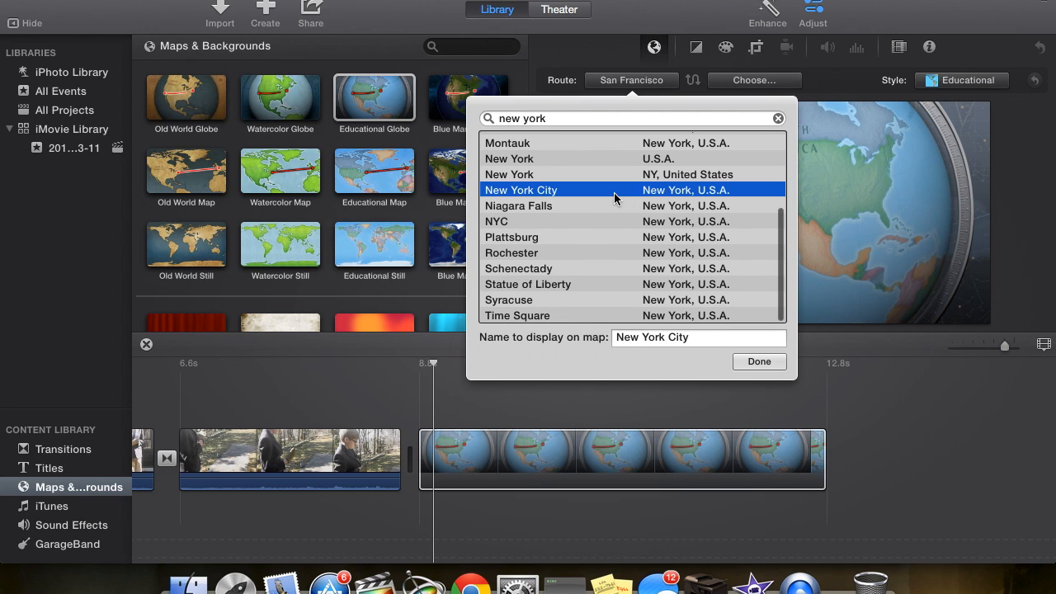
left_click(757, 361)
Step: Set the globe map's end location to Paris, Île-de-France, France
left_click(738, 83)
type("pa")
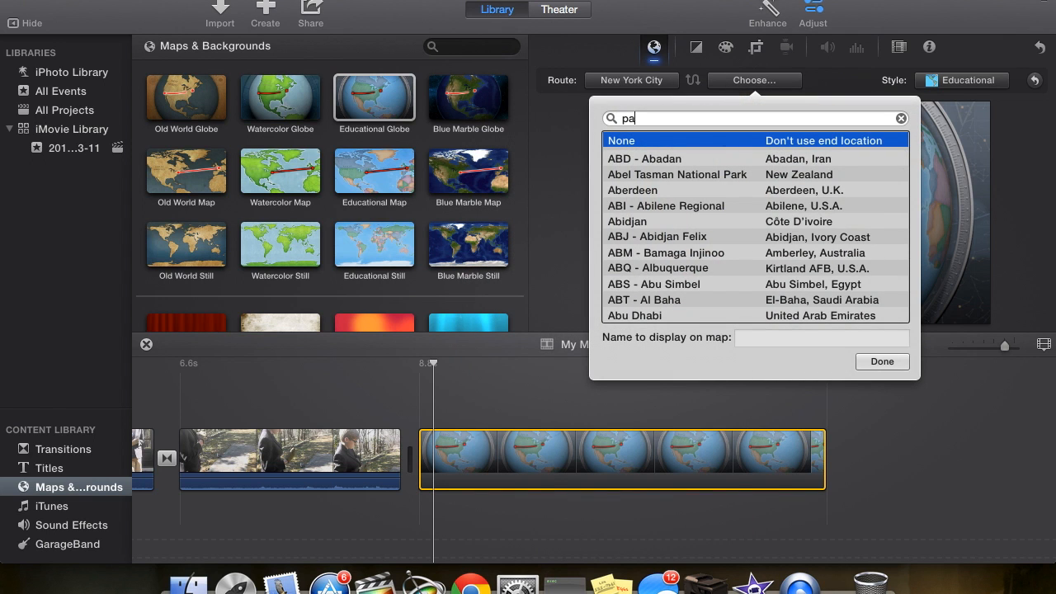
type("ris franc")
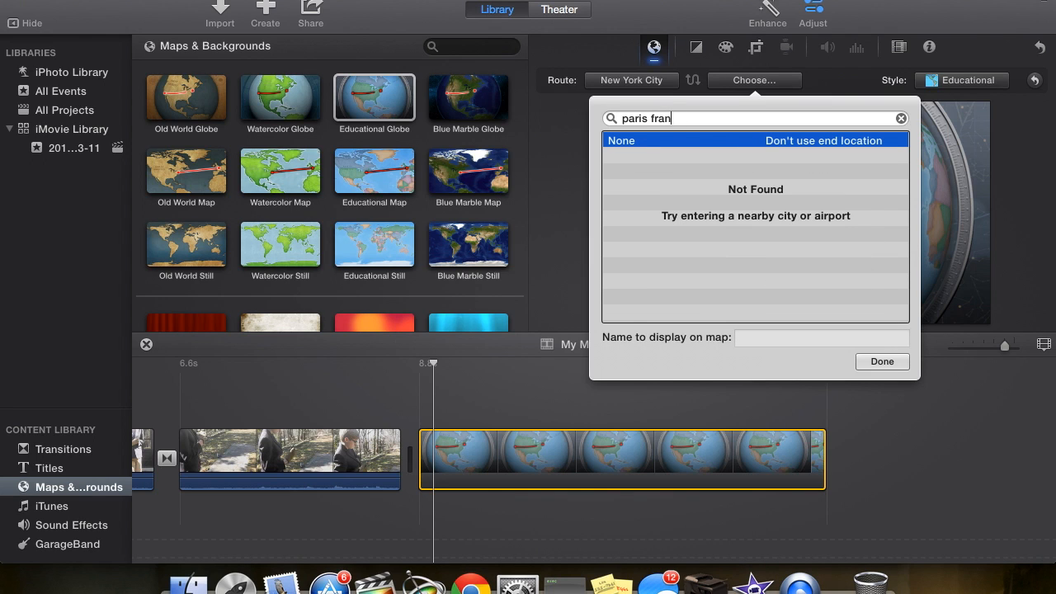
key("BackSpace")
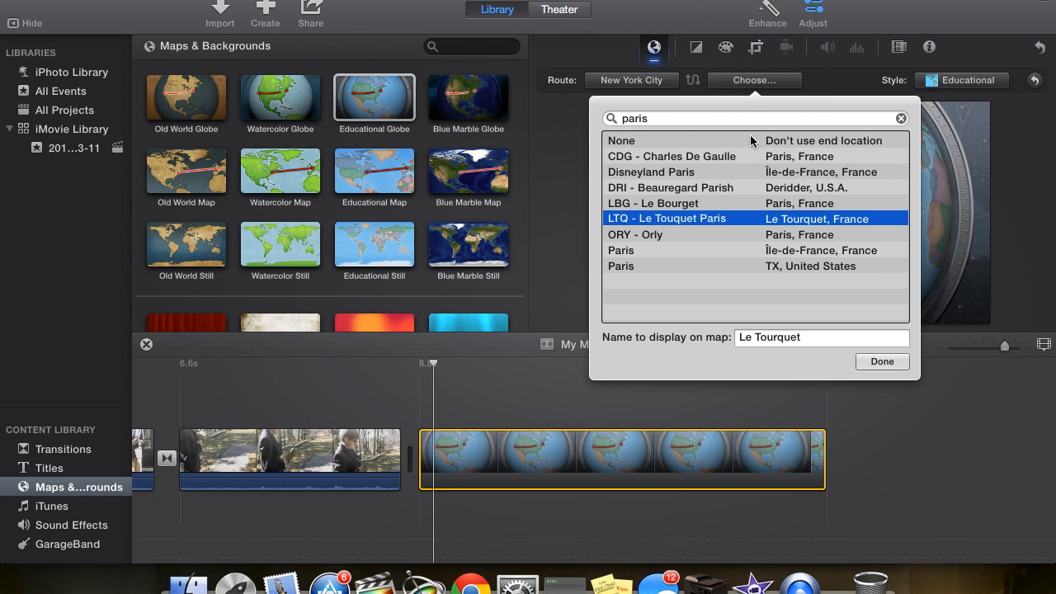
left_click(762, 251)
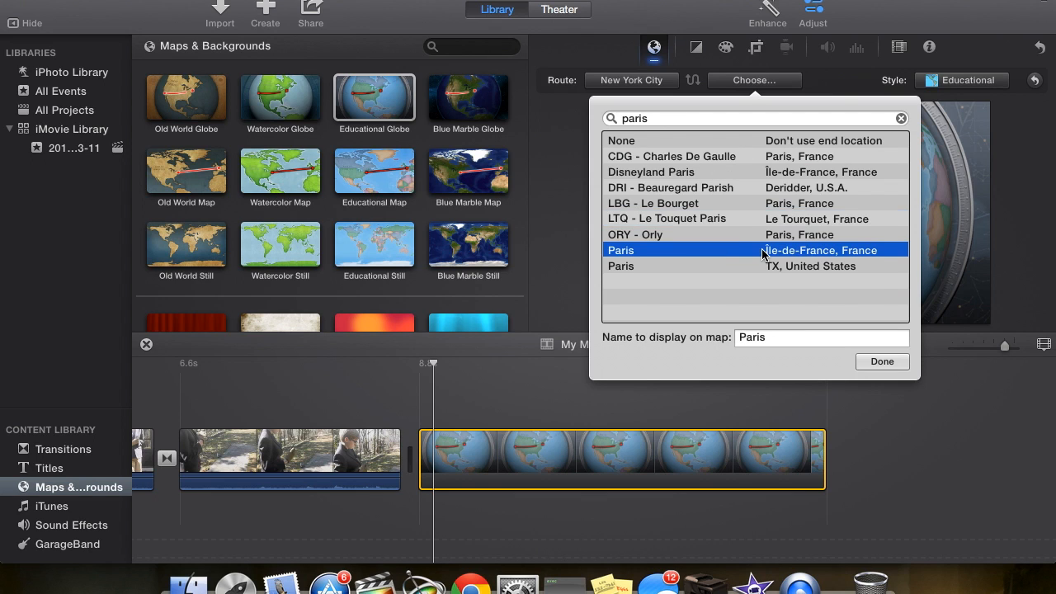
left_click(881, 362)
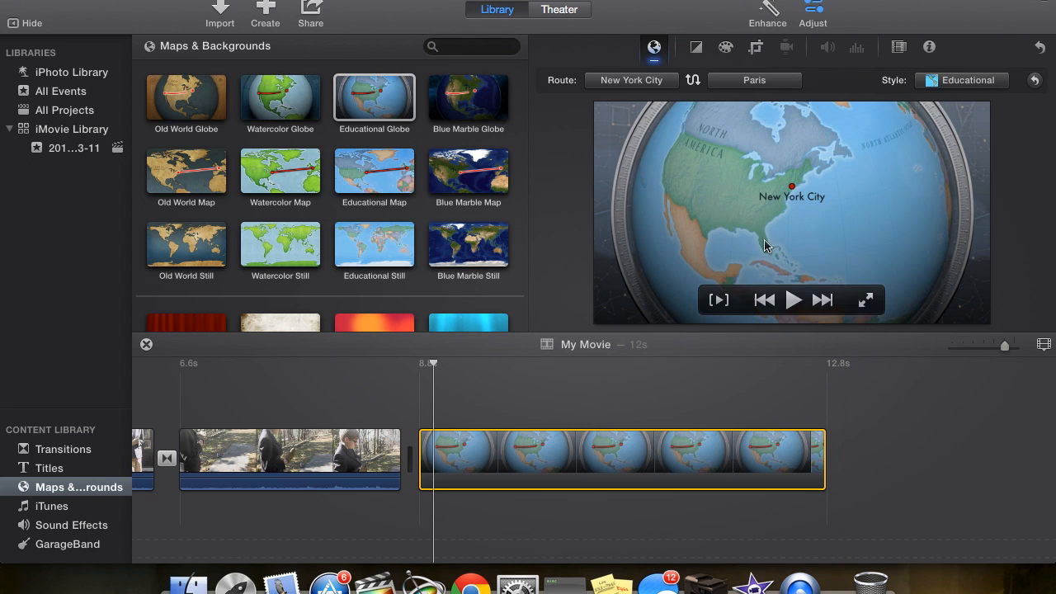
Step: Play the globe clip from just before its start to preview the animated route
left_click(415, 371)
left_click(360, 380)
key("space")
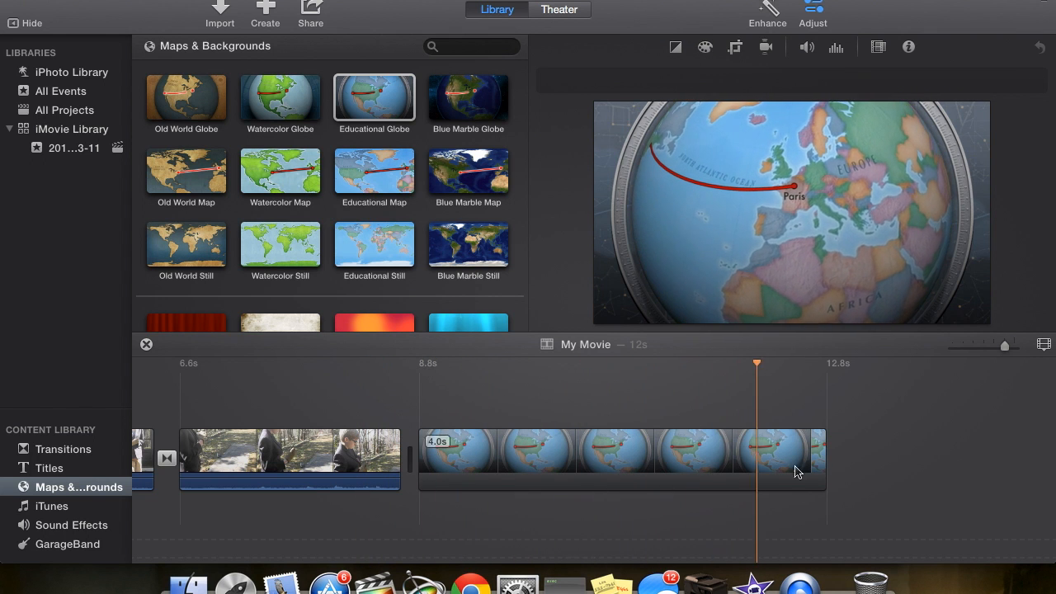
Step: Extend the end of the globe clip to 14.5 s on the timeline and play its animation
left_click(825, 455)
left_click_drag(827, 459, 1002, 454)
key("space")
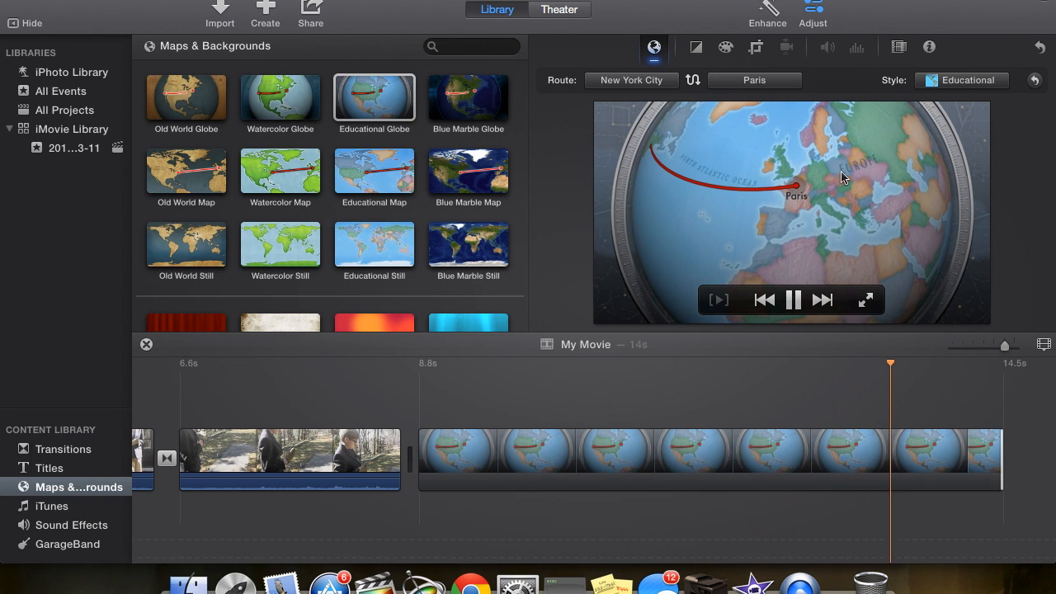
key("space")
Step: Change the globe map's style to Old World and play the clip from its start
left_click(955, 85)
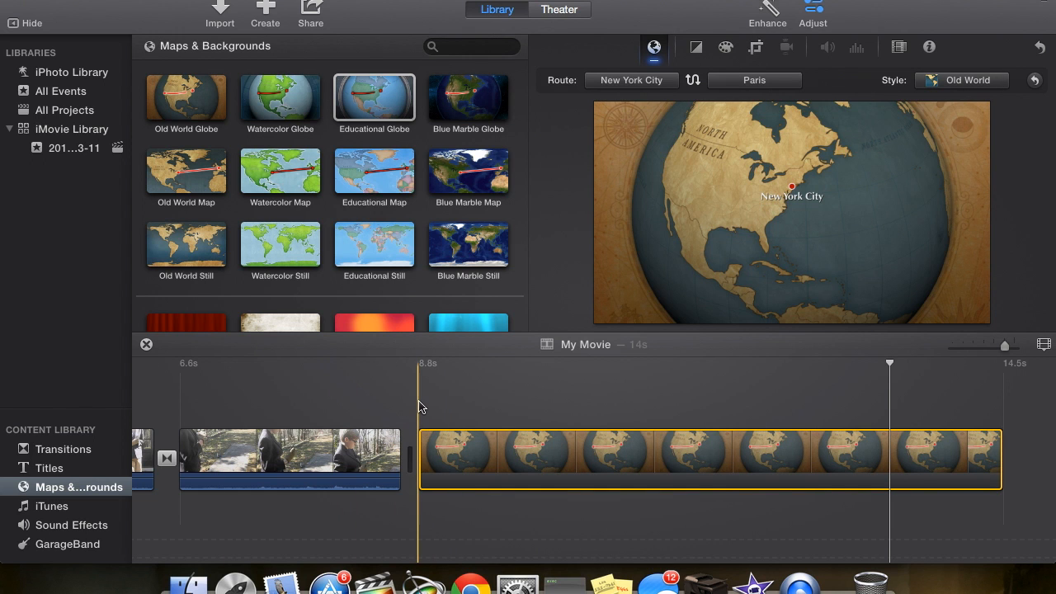
key("space")
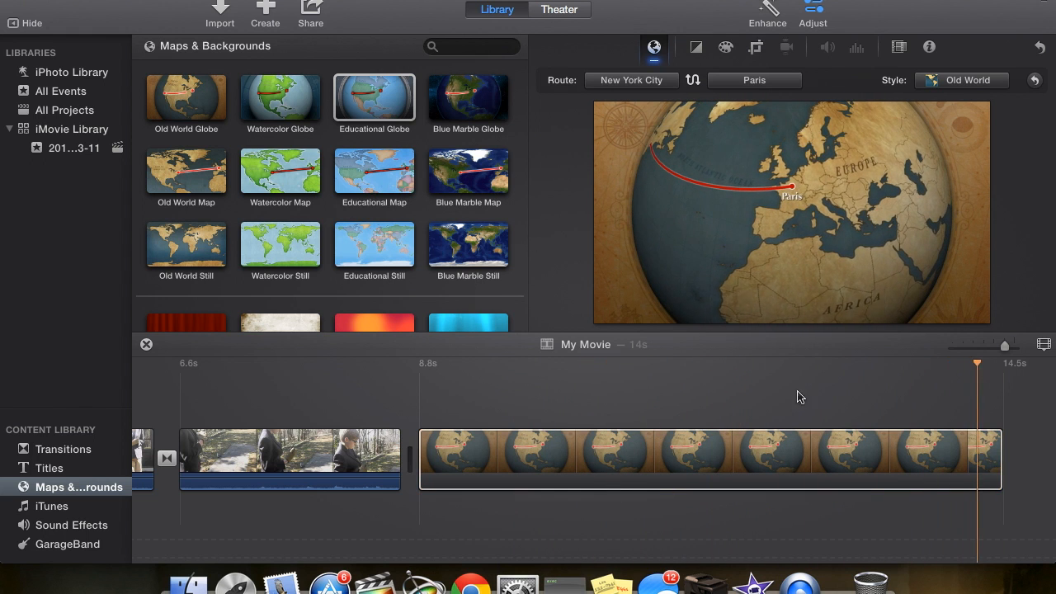
Step: Insert the Industrial background between the last video clip and the globe, and add a Standard Lower Third title over it
scroll(379, 231, "down", 10)
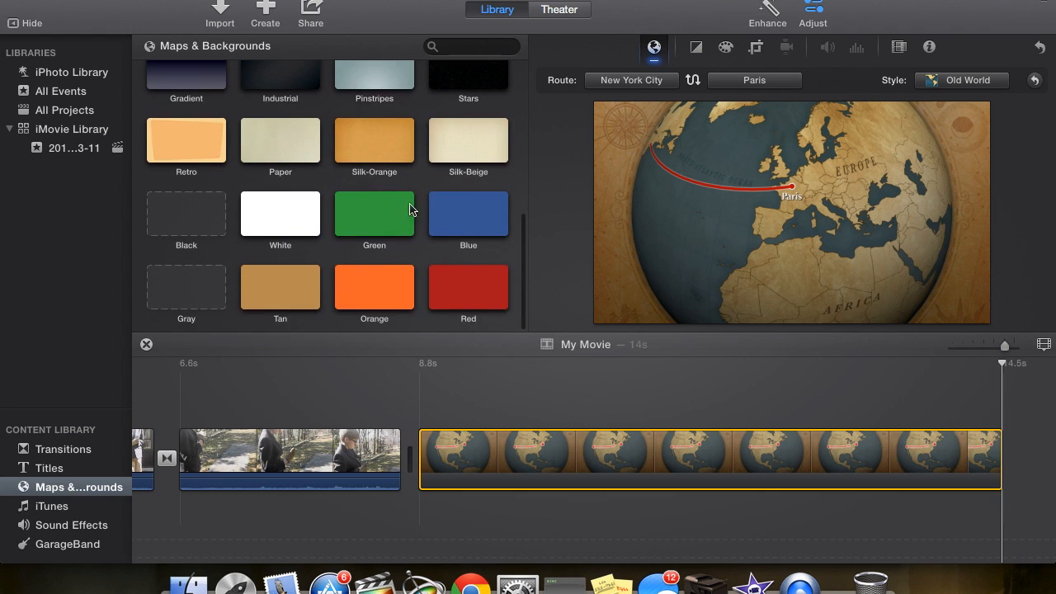
scroll(409, 207, "up", 1)
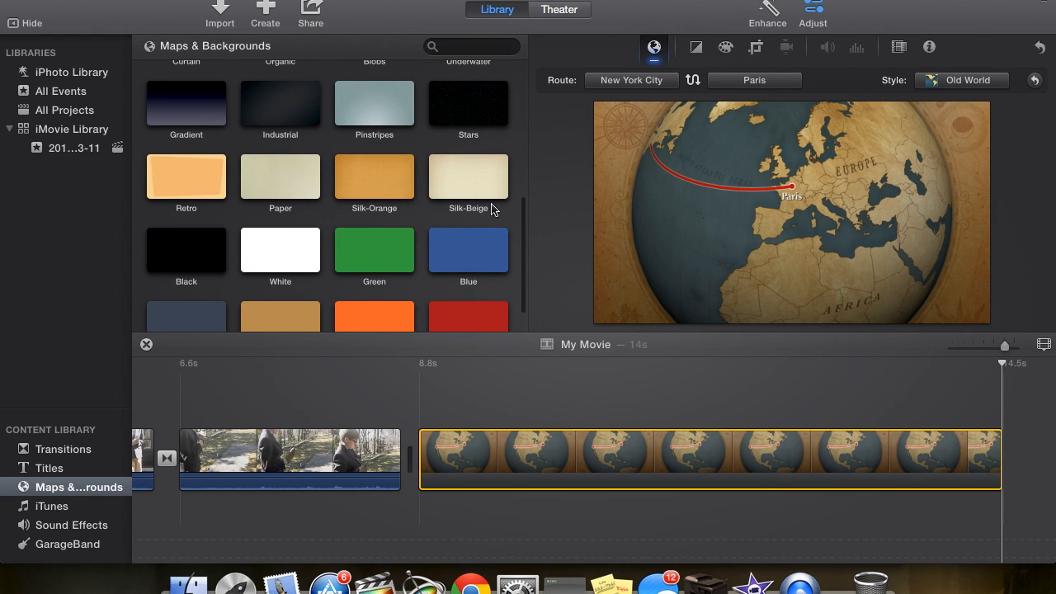
scroll(488, 205, "down", 1)
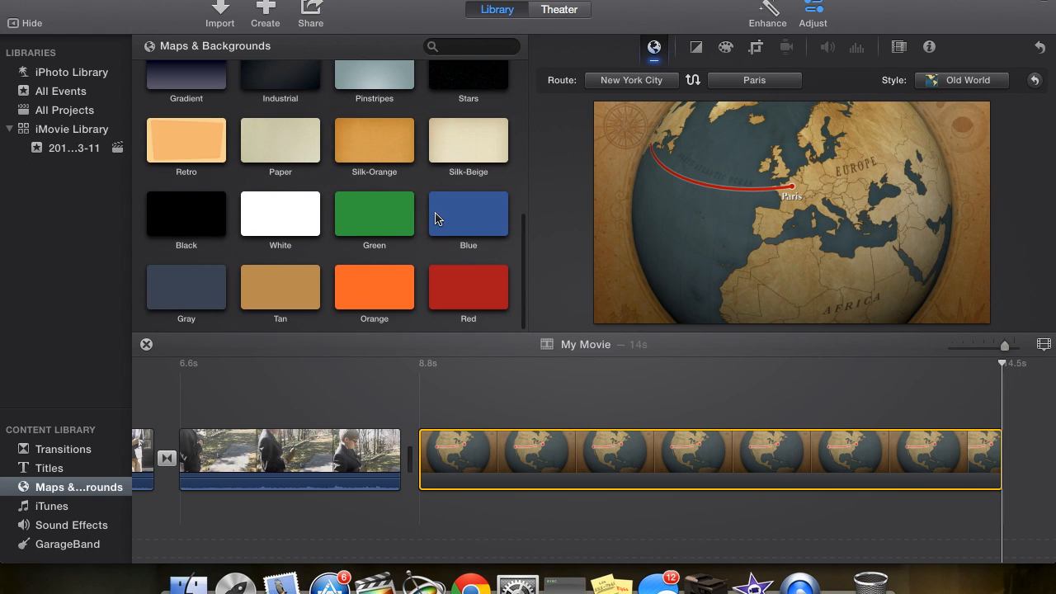
scroll(389, 299, "up", 2)
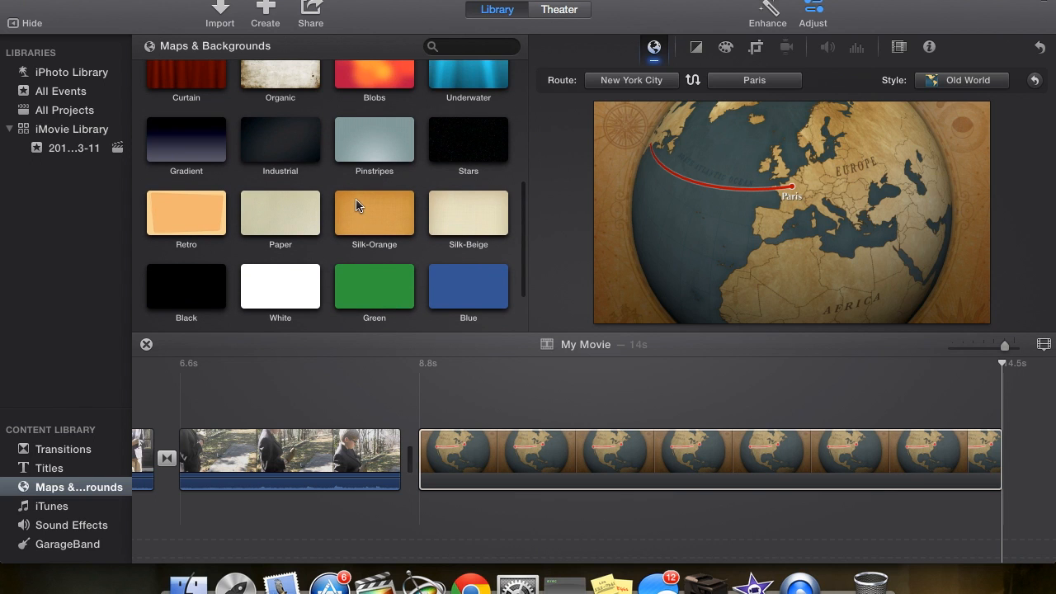
left_click(322, 124)
left_click_drag(256, 162, 400, 536)
left_click_drag(415, 474, 415, 479)
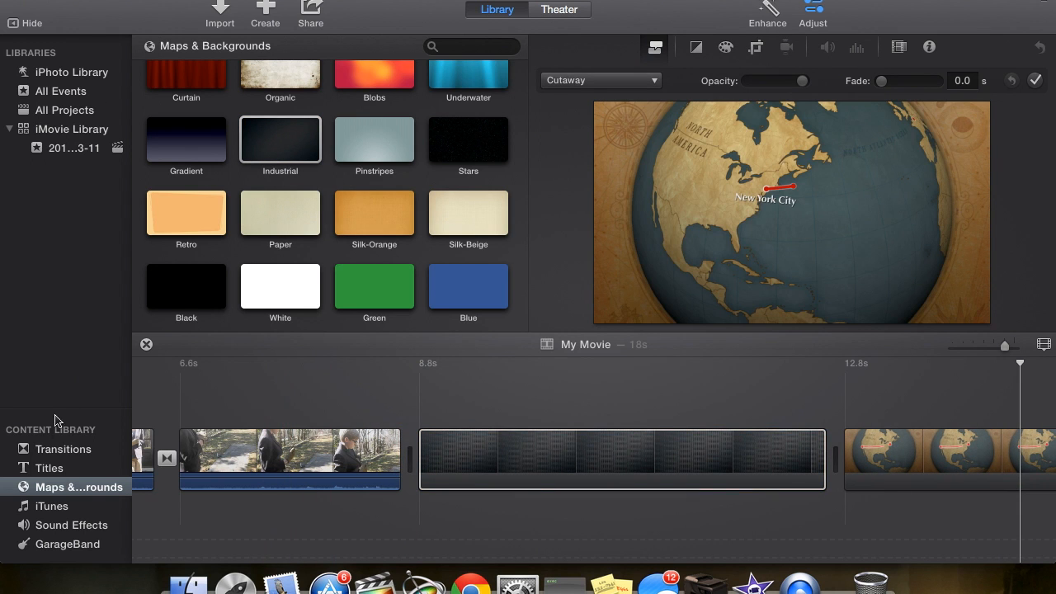
left_click(50, 467)
left_click_drag(269, 158, 433, 393)
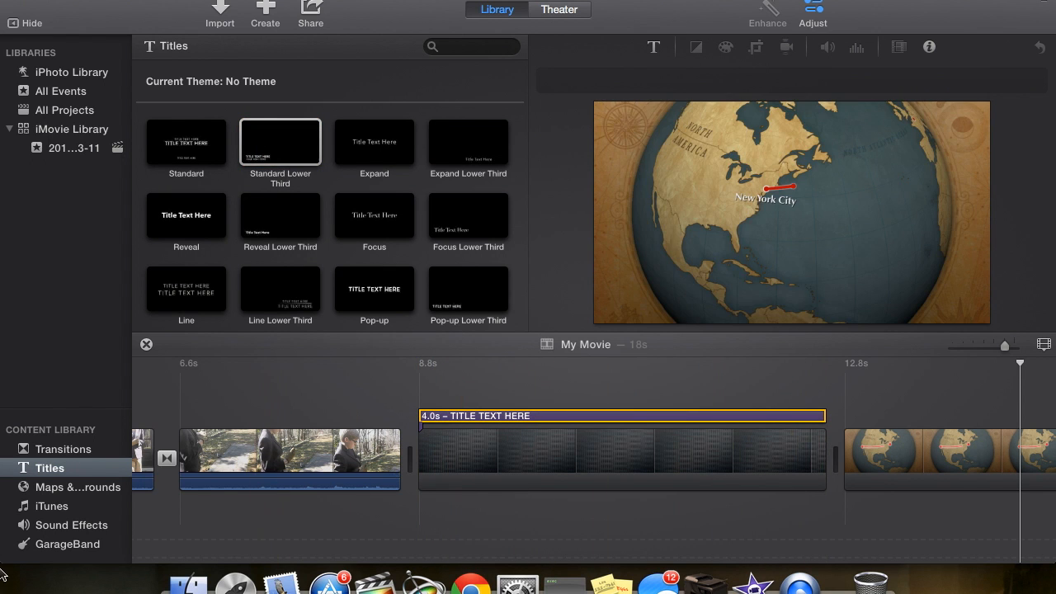
Step: Examine the iTunes songs and the full list of available sound effects
left_click(72, 503)
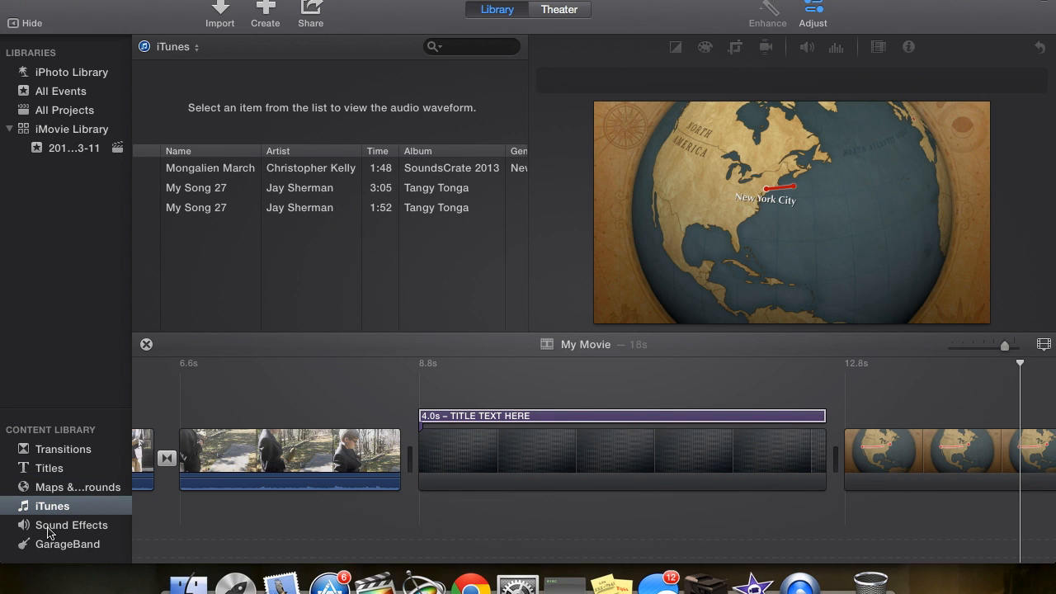
left_click(47, 528)
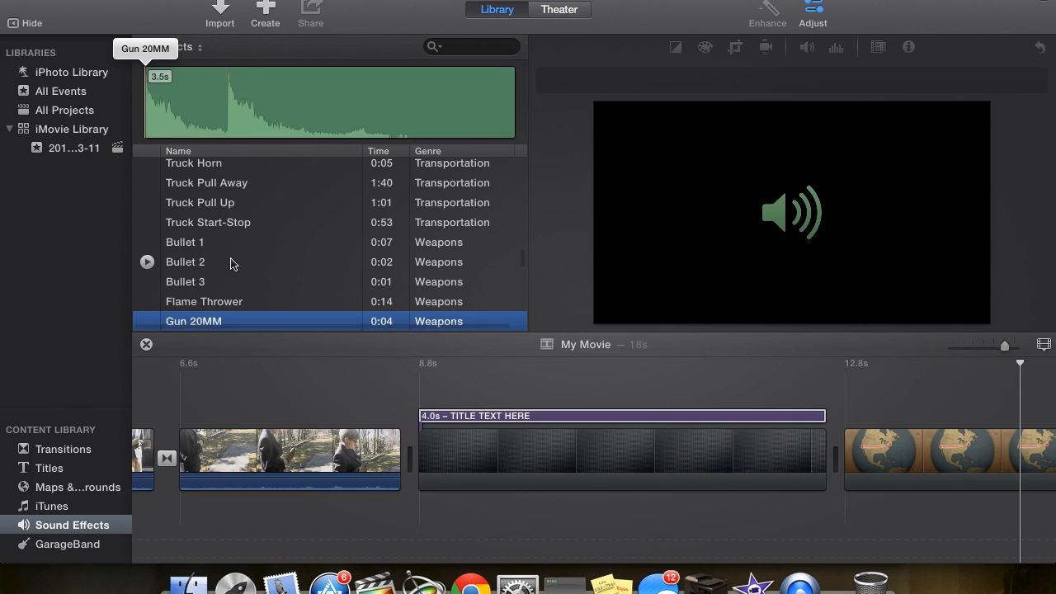
scroll(231, 264, "up", 15)
scroll(269, 206, "up", 20)
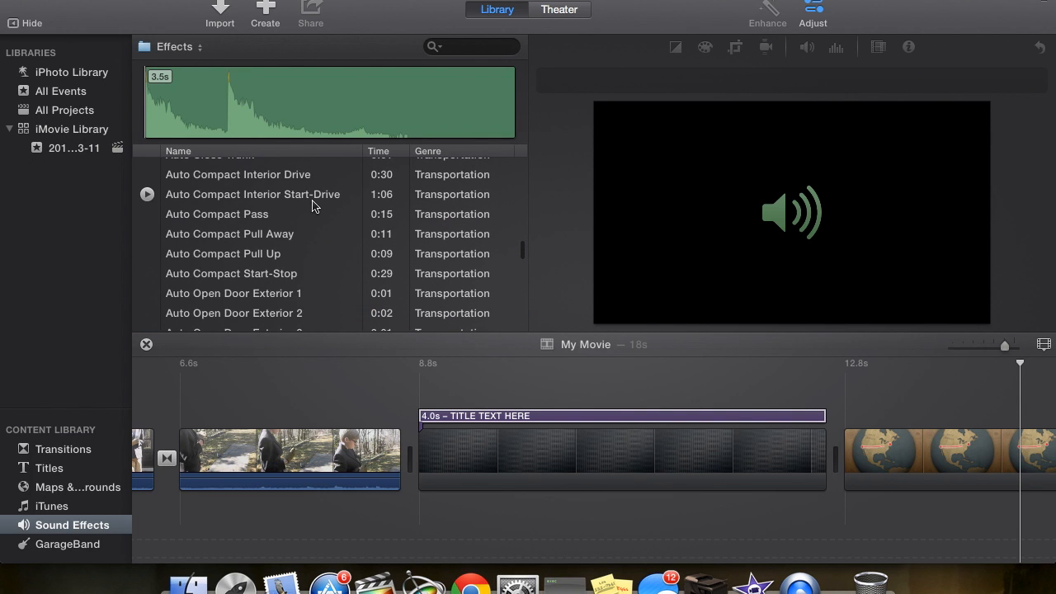
scroll(289, 288, "up", 20)
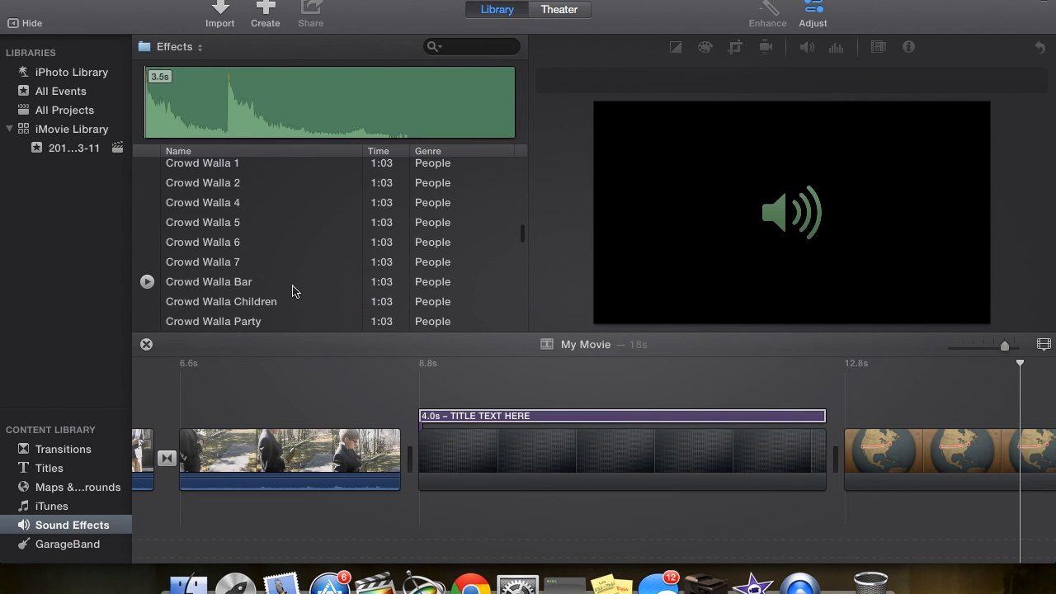
scroll(272, 292, "up", 20)
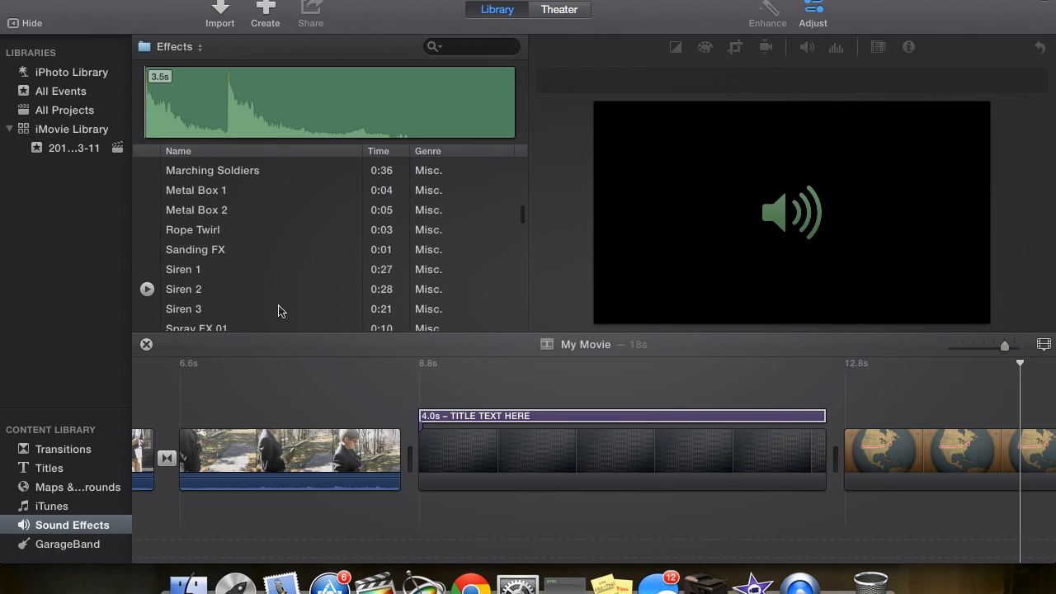
scroll(221, 280, "up", 5)
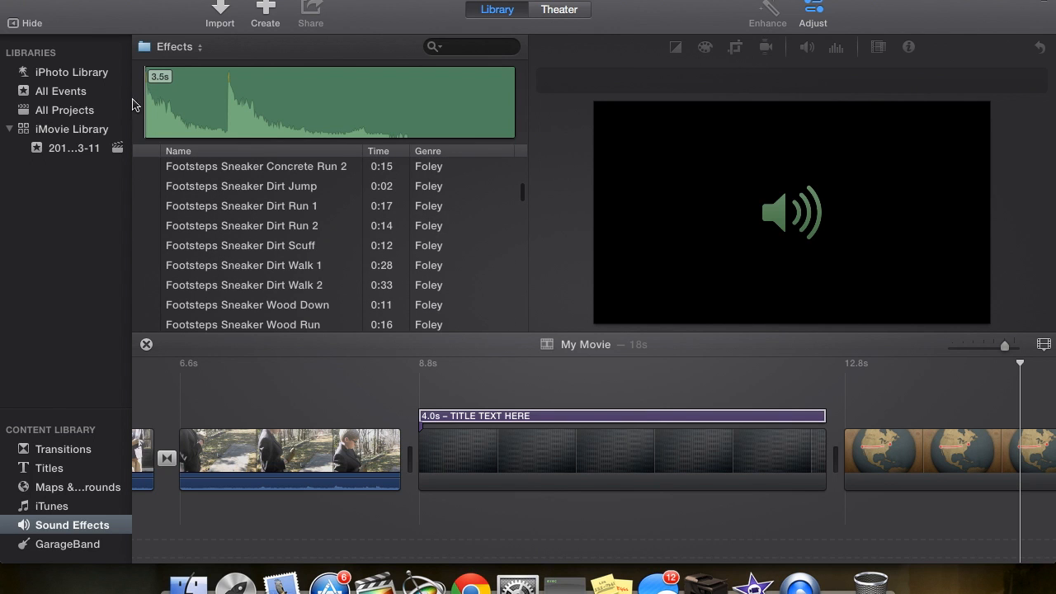
Step: Limit the sound effects list to the Animals category of iLife Sound Effects
left_click(187, 48)
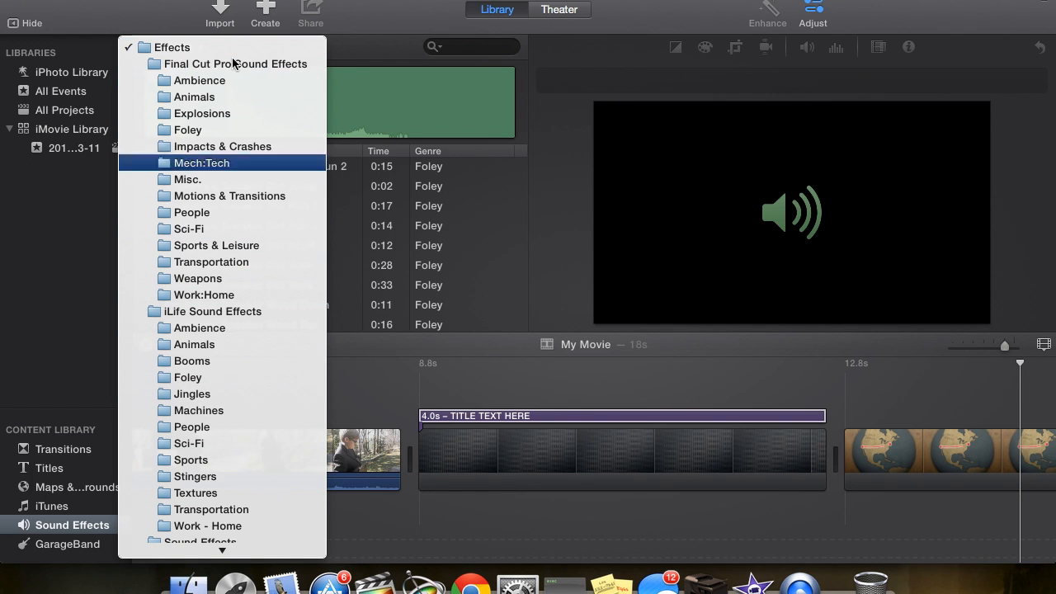
scroll(235, 474, "down", 1)
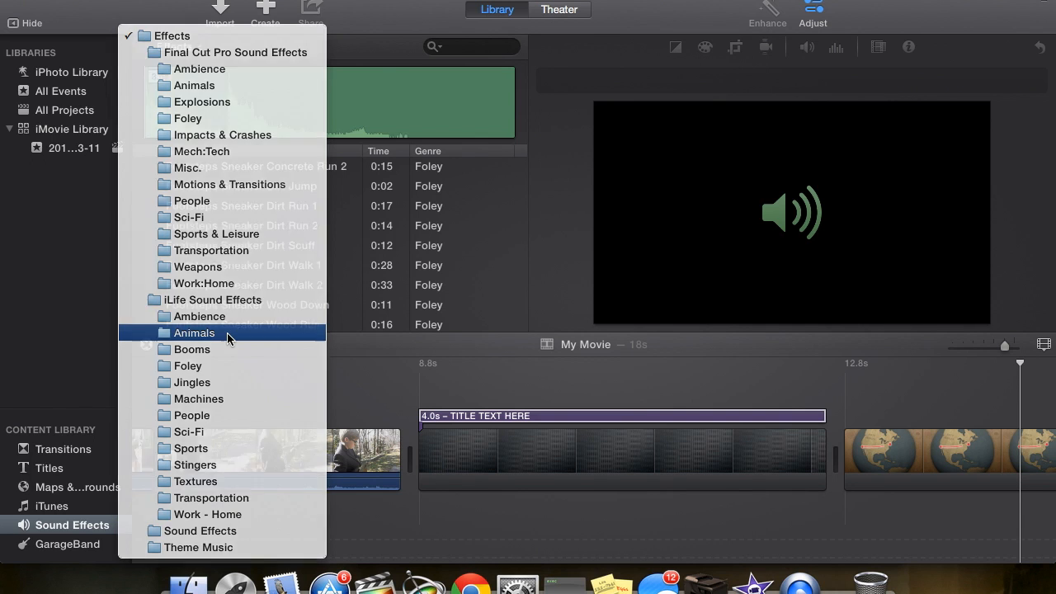
left_click(227, 333)
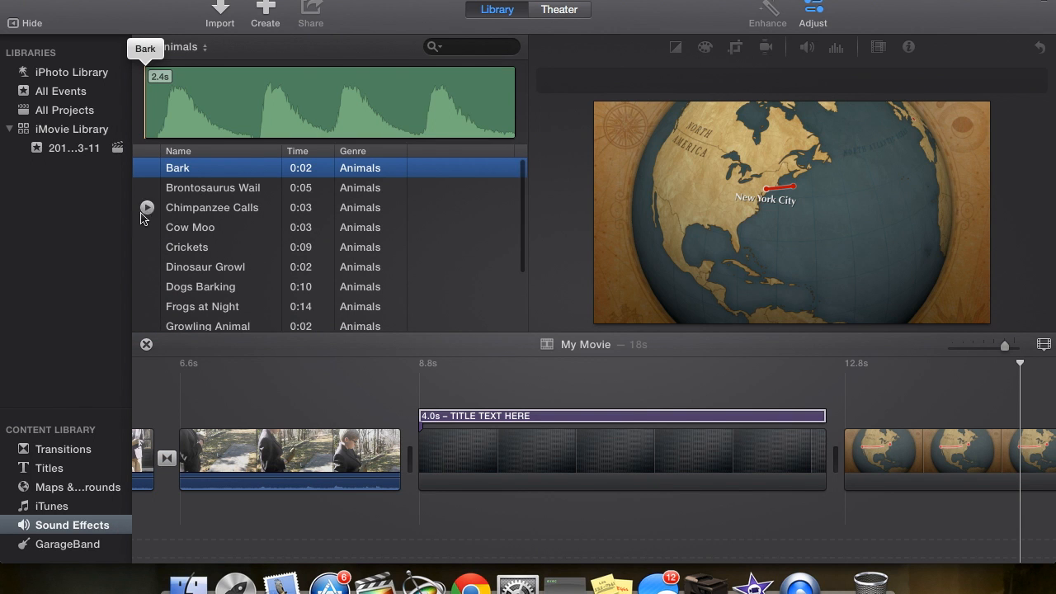
Step: Search the Animals sound effects for "bear" and clear the search
left_click(465, 50)
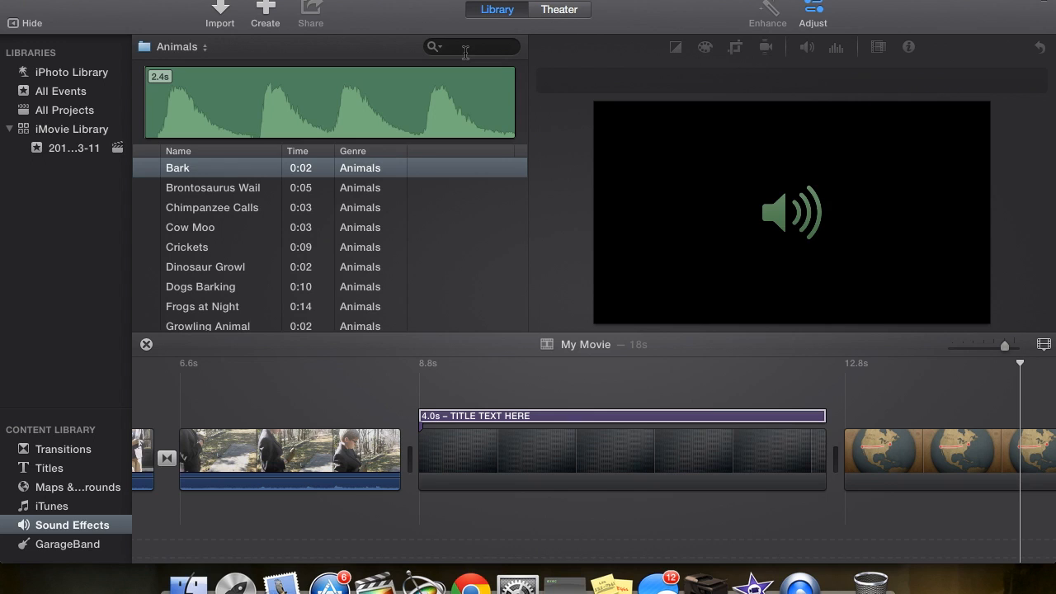
type("bear")
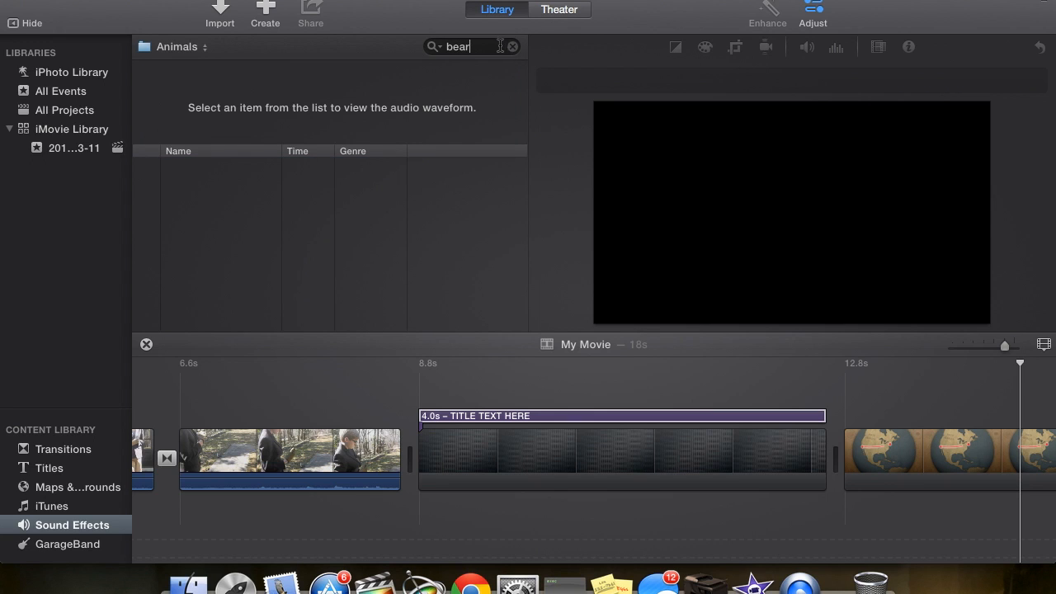
double_click(474, 49)
key("BackSpace")
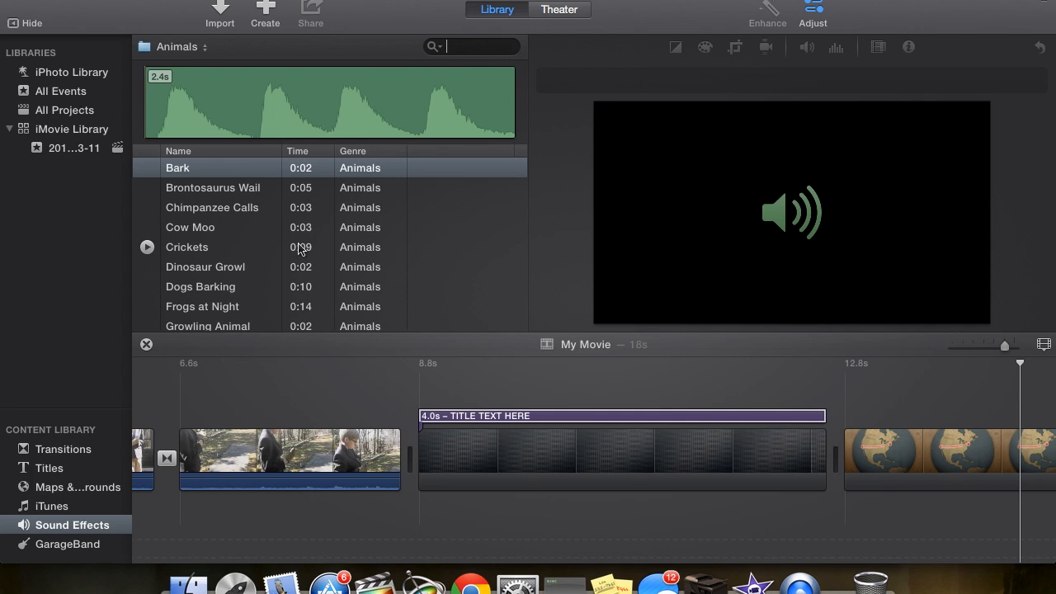
Step: Audition the Dogs Barking sound effect, attach it at the start of the Industrial background clip and play that section
left_click(249, 293)
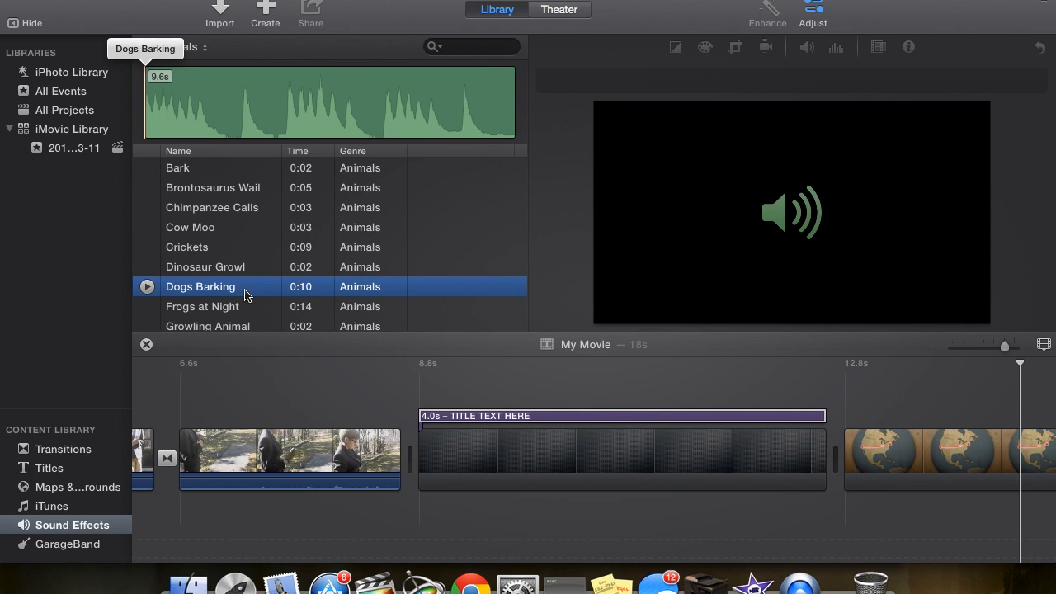
key("XF86AudioRaiseVolume")
key("space")
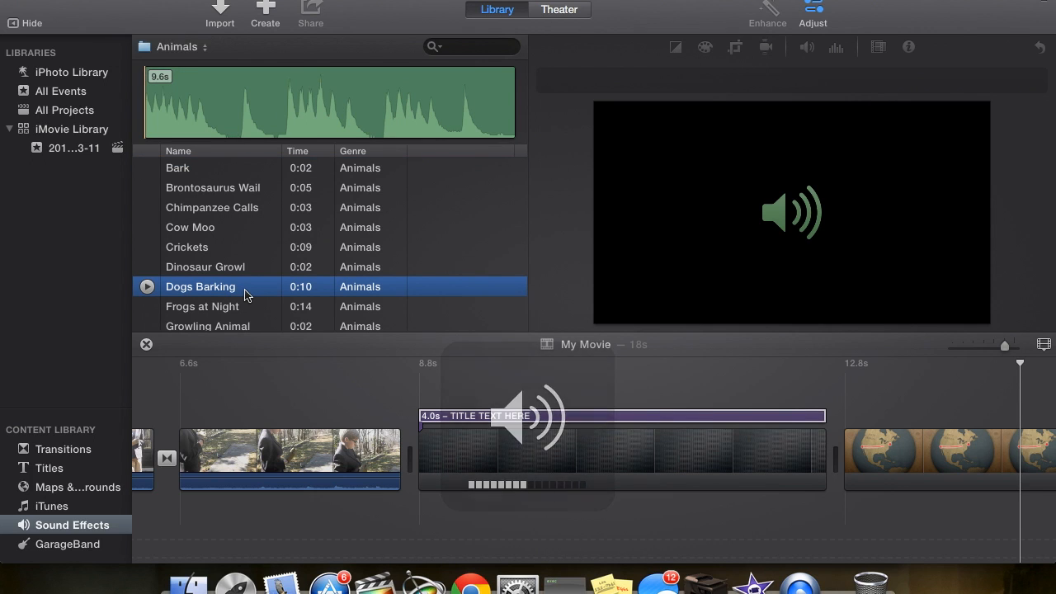
key("space")
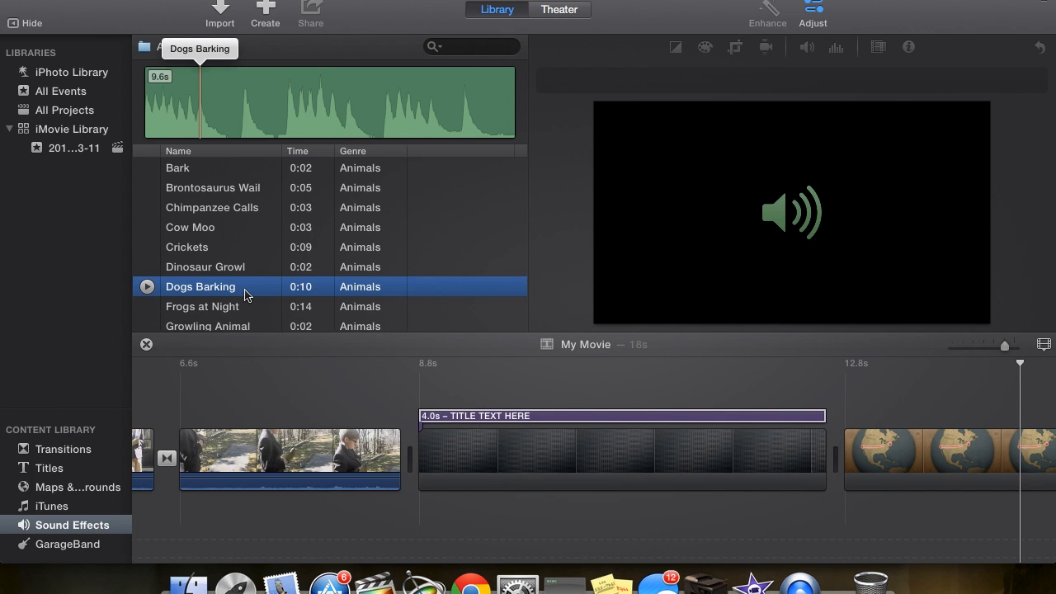
left_click_drag(216, 286, 419, 361)
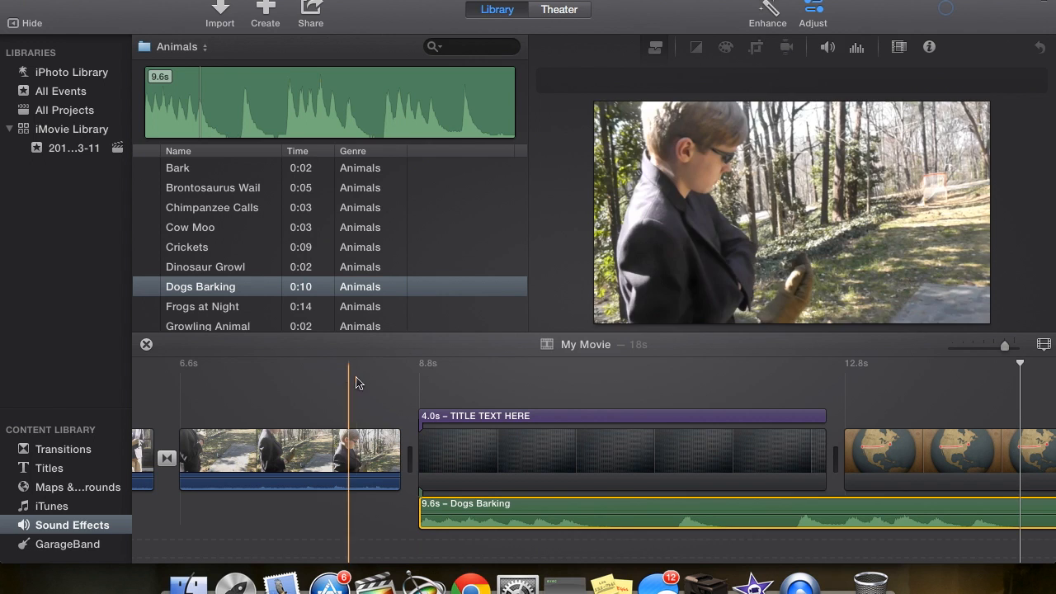
key("space")
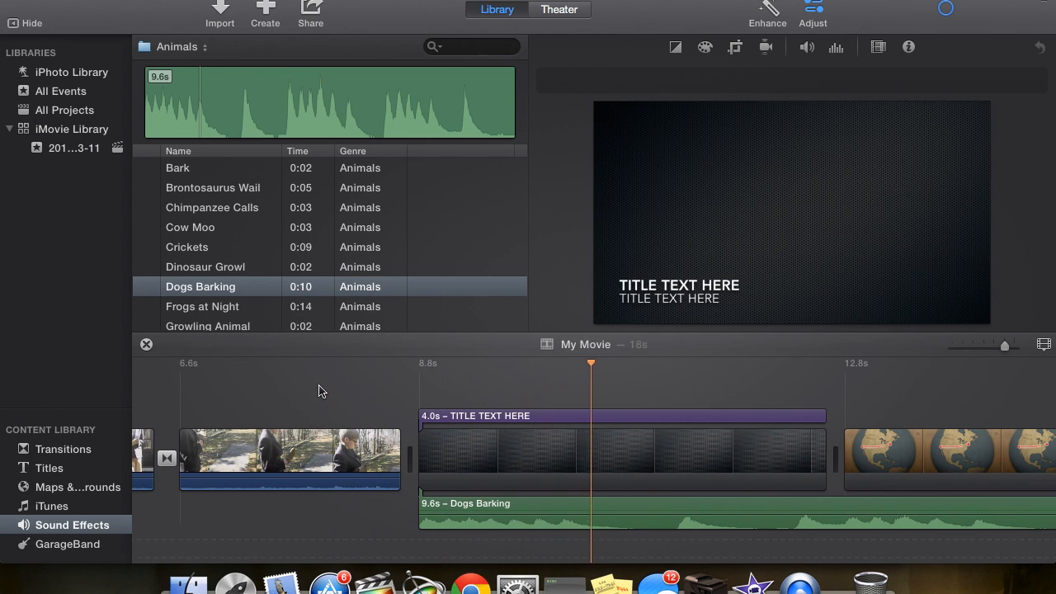
key("space")
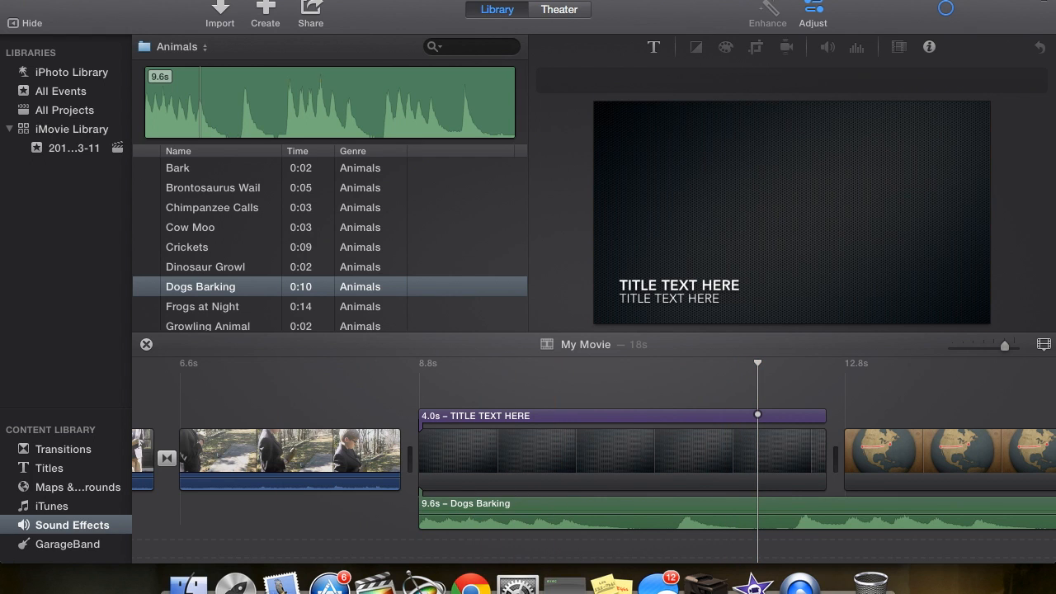
Step: Check the GarageBand audio list, and return to the Animals sound effects to select Loon Calls
left_click(65, 544)
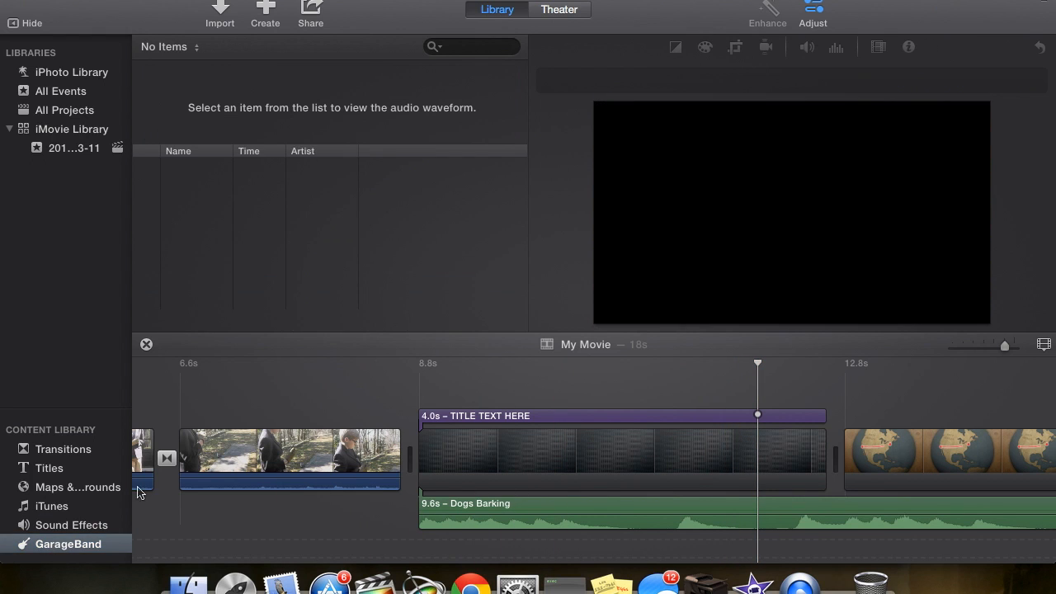
left_click(43, 523)
scroll(391, 238, "down", 4)
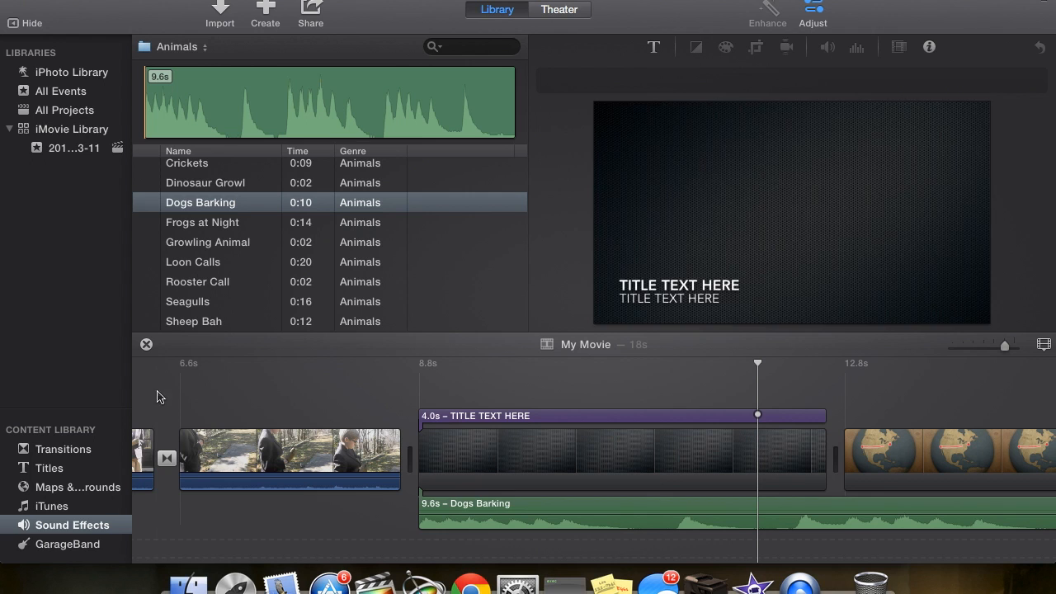
left_click(241, 262)
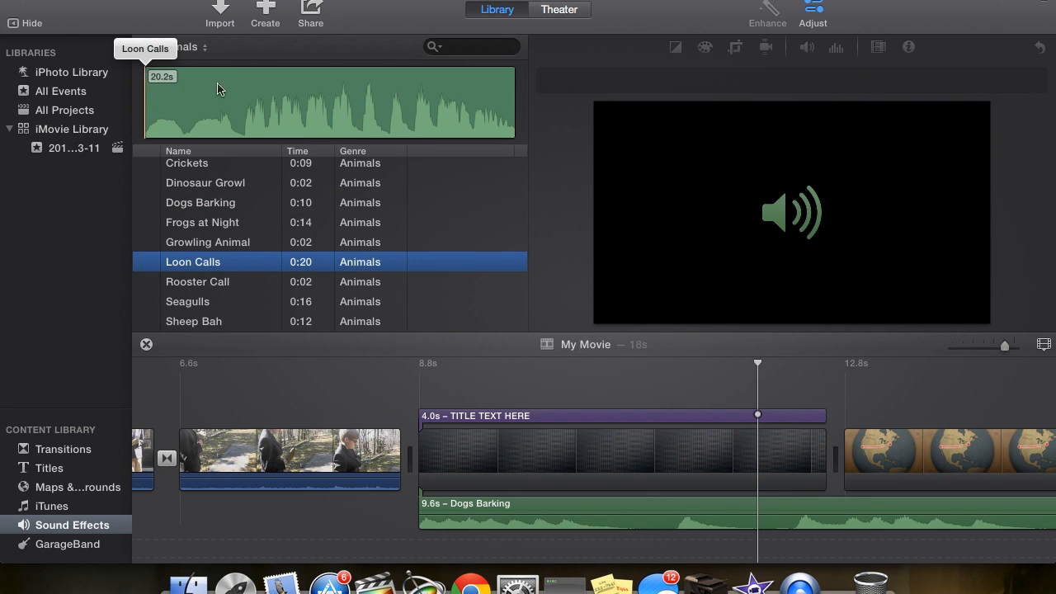
Step: Switch to the iLife Sci-Fi sound effects and audition Computer Data 04, Computer Data 05, Shuttle Landing and Warp Engineering 03
left_click(202, 47)
scroll(213, 165, "up", 3)
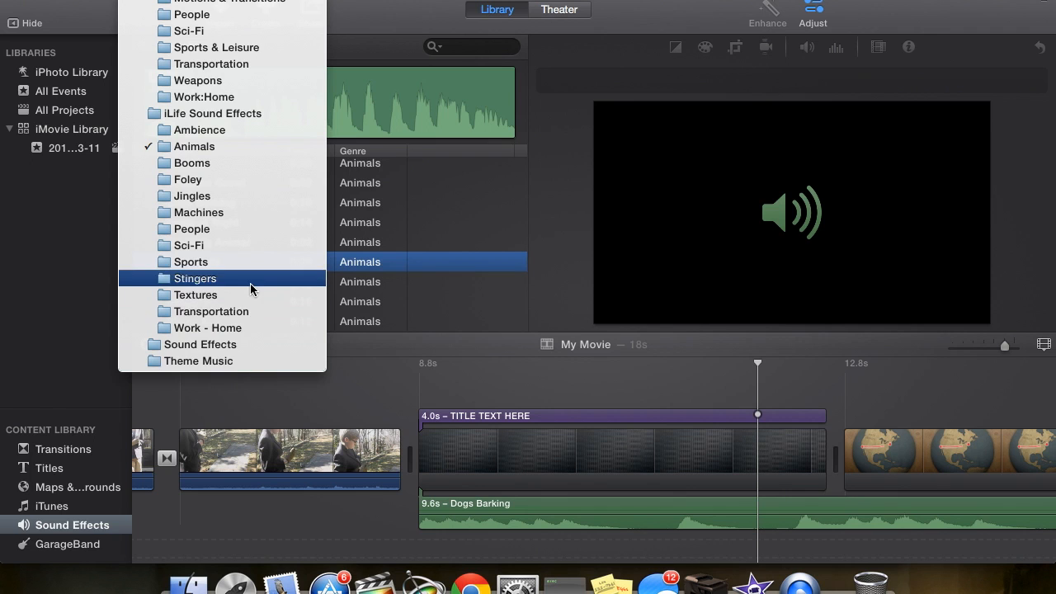
left_click(246, 243)
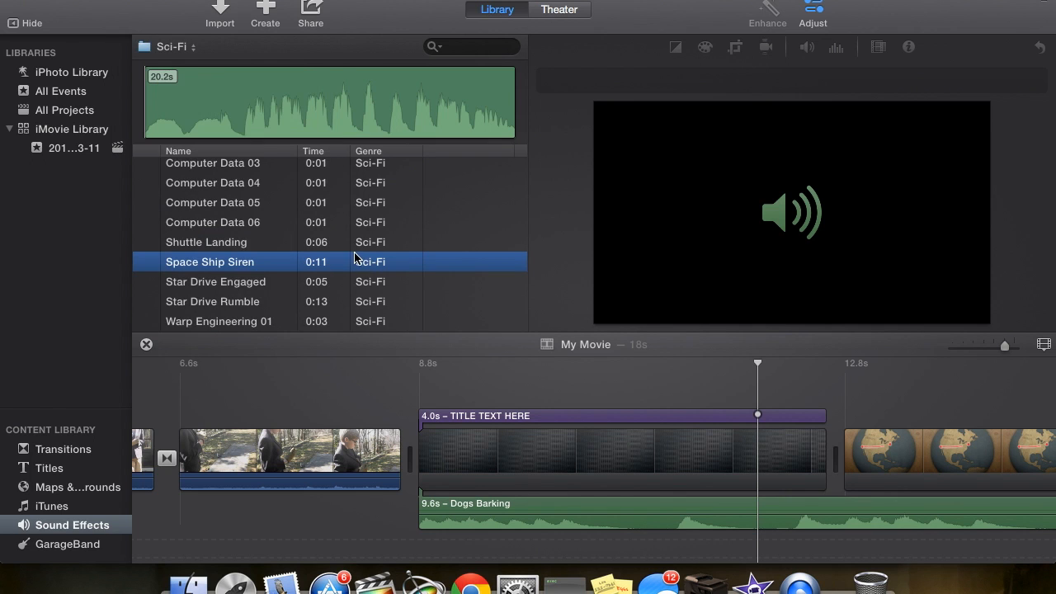
left_click(254, 275)
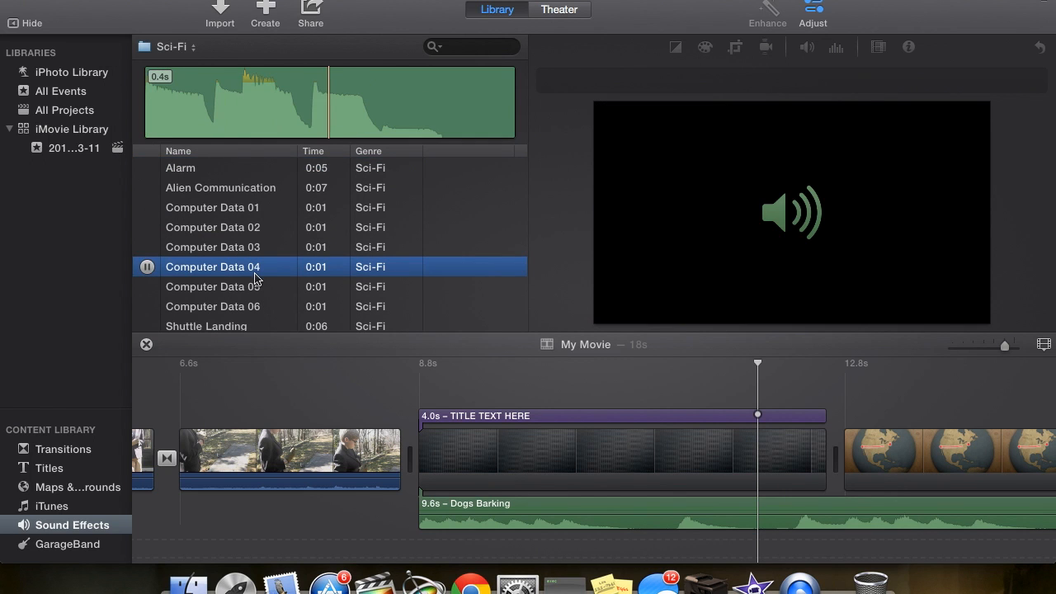
left_click(252, 289)
left_click(245, 326)
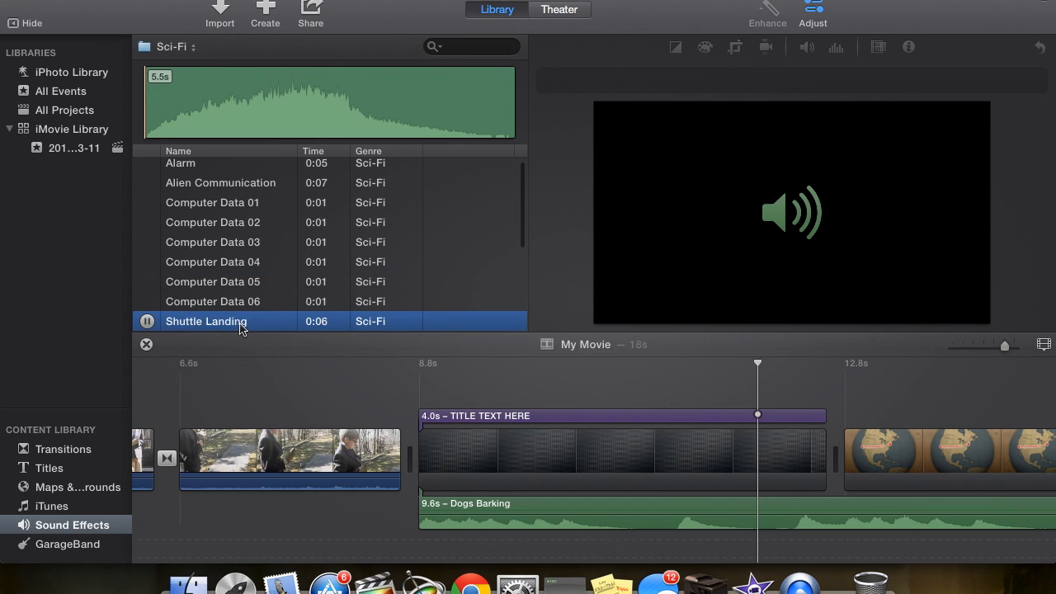
scroll(245, 325, "down", 5)
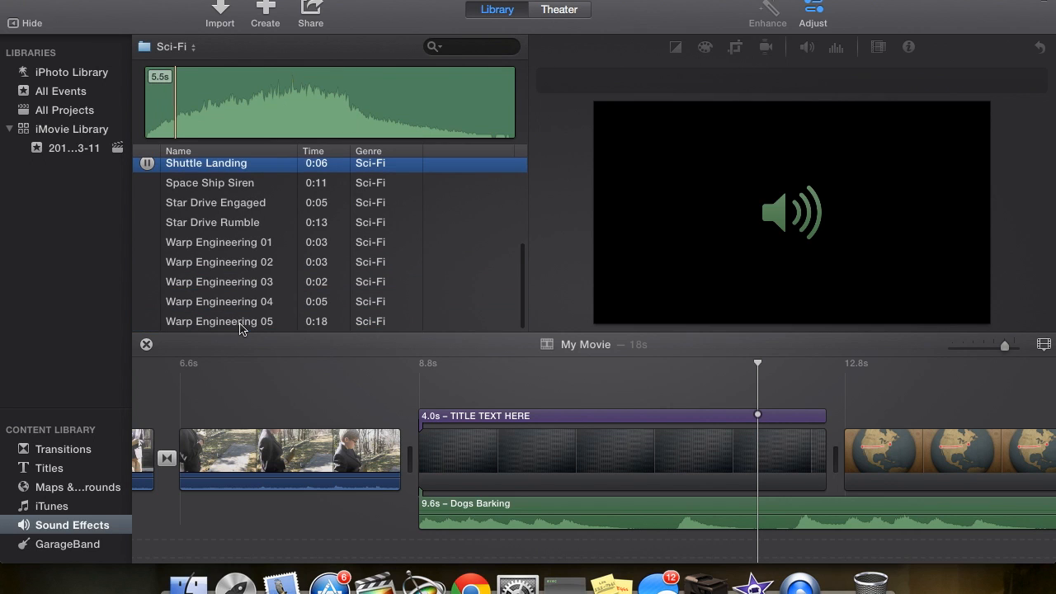
left_click(247, 281)
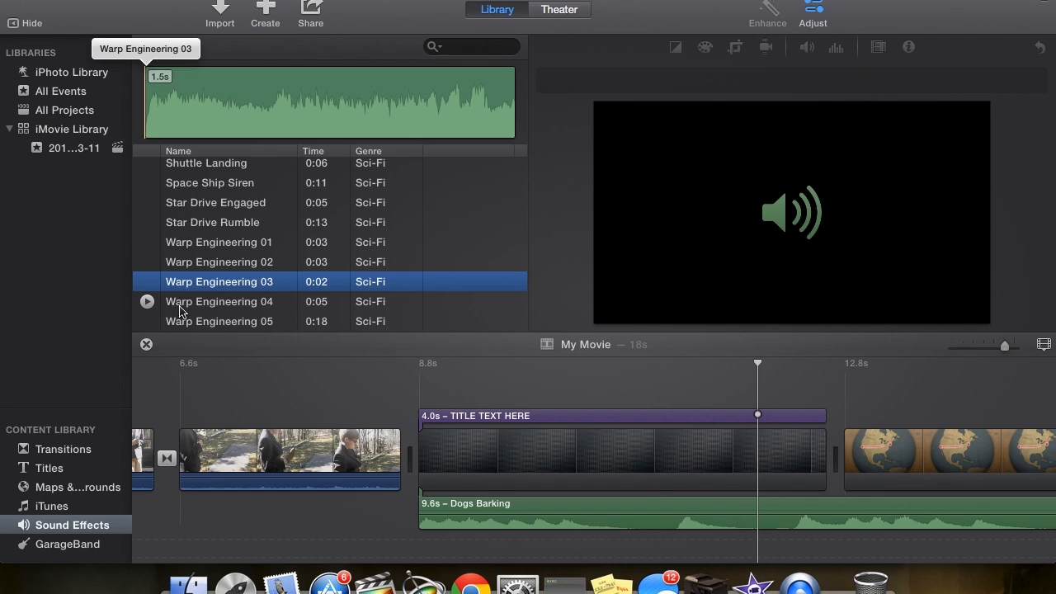